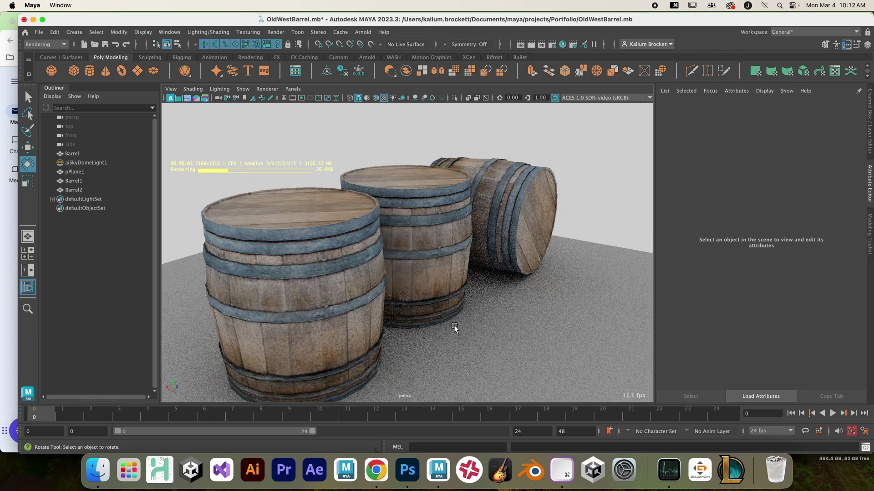
pyautogui.keyDown('alt'); pyautogui.moveTo(454, 325); pyautogui.dragTo(512, 330); pyautogui.keyUp('alt')
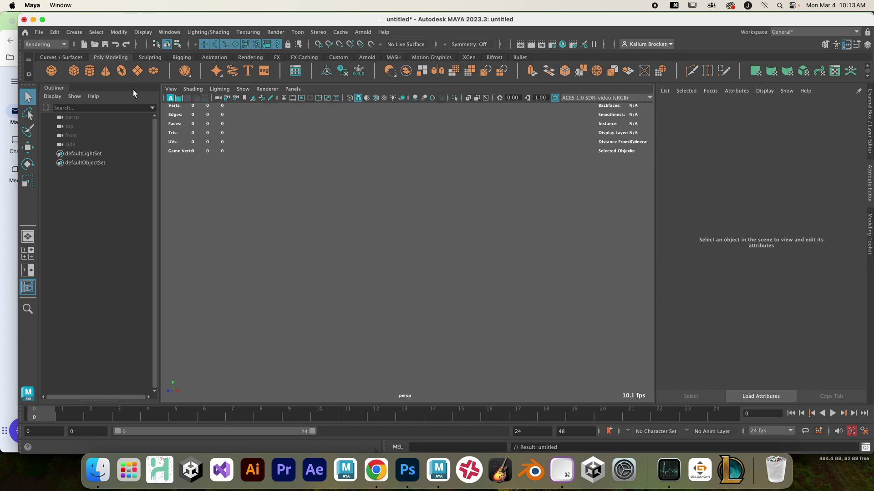
# Create a polygon cylinder, then switch to the UV Editing workspace with the cylinder framed.
pyautogui.click(90, 70)
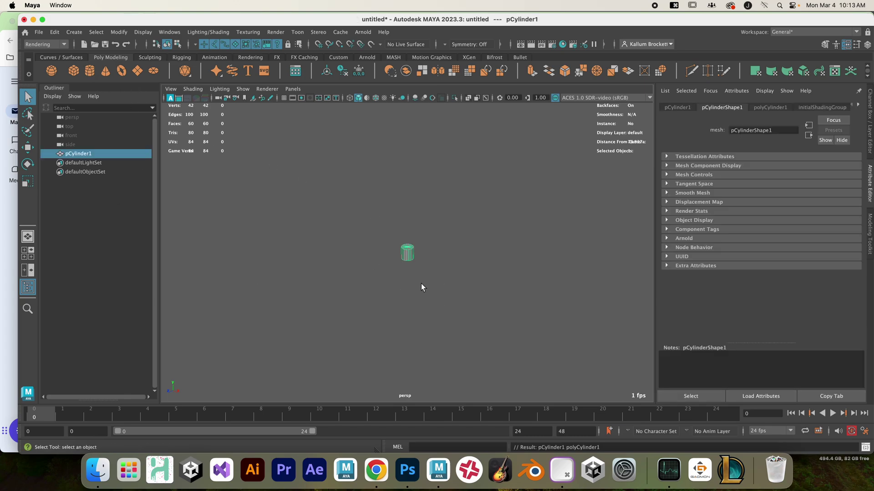
pyautogui.click(787, 33)
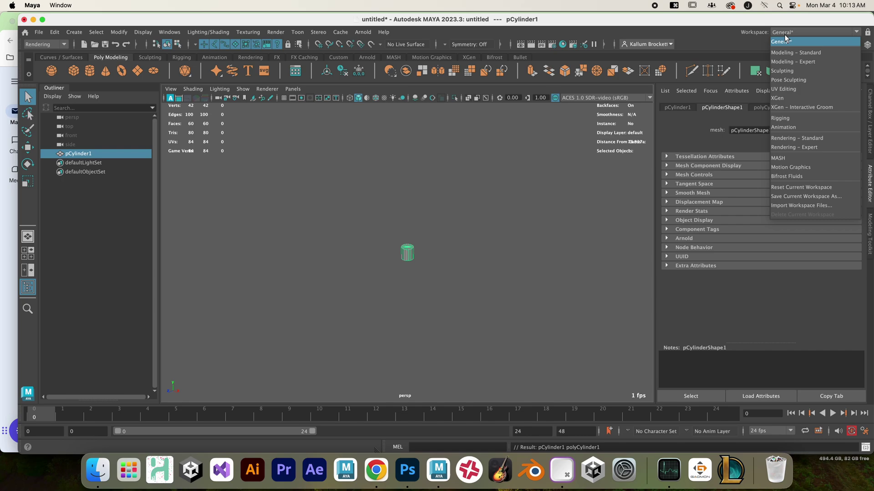
pyautogui.click(785, 89)
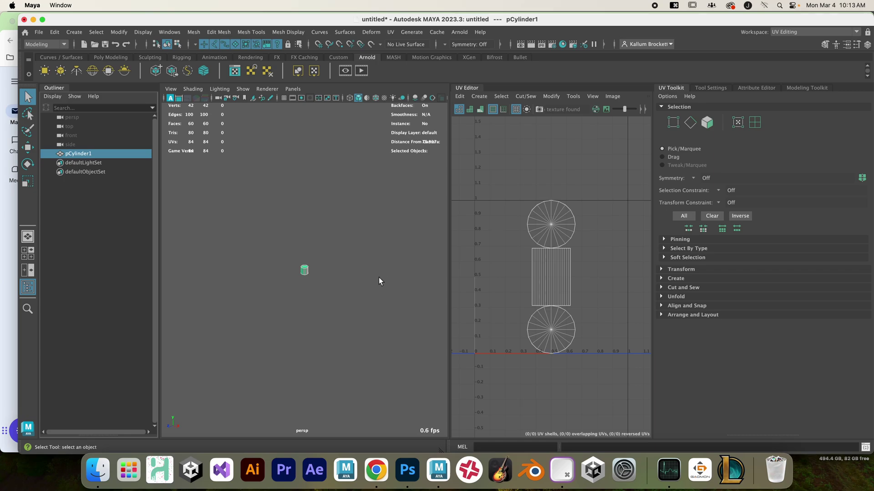
pyautogui.press('f')
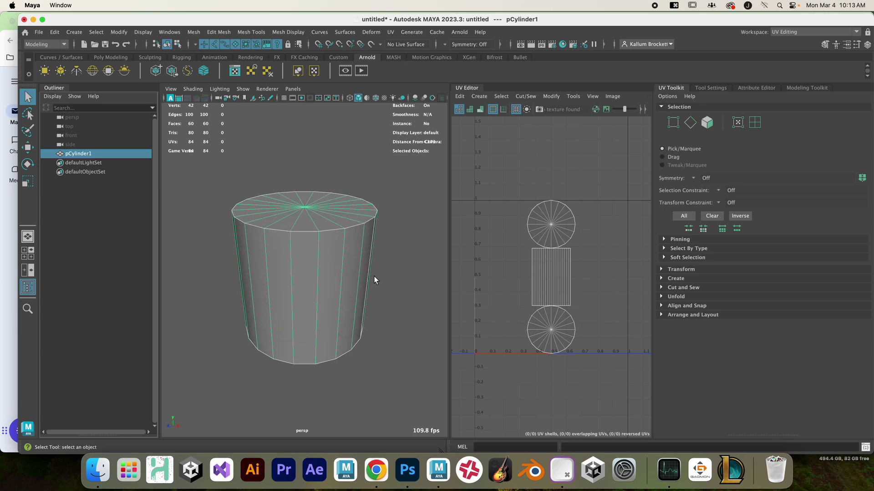
# Assign a new Lambert material to the cylinder and name the material Barrel.
pyautogui.moveTo(321, 275); pyautogui.dragTo(331, 415, button='right')
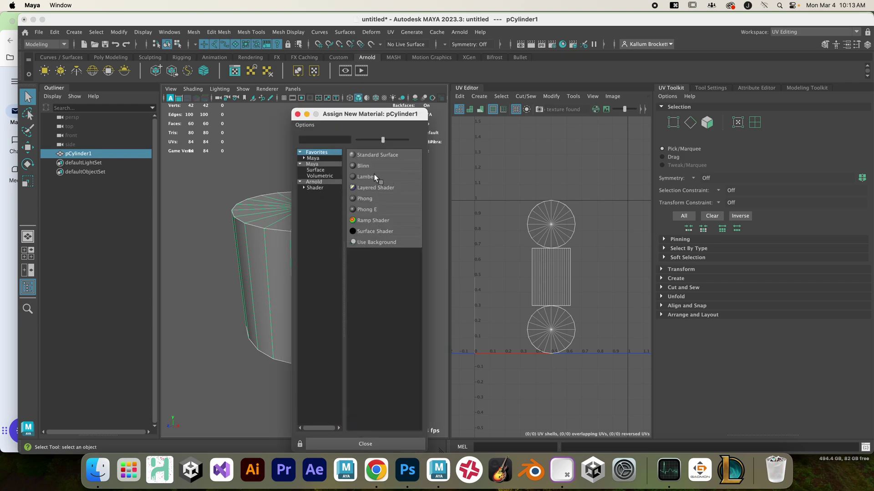
pyautogui.click(366, 176)
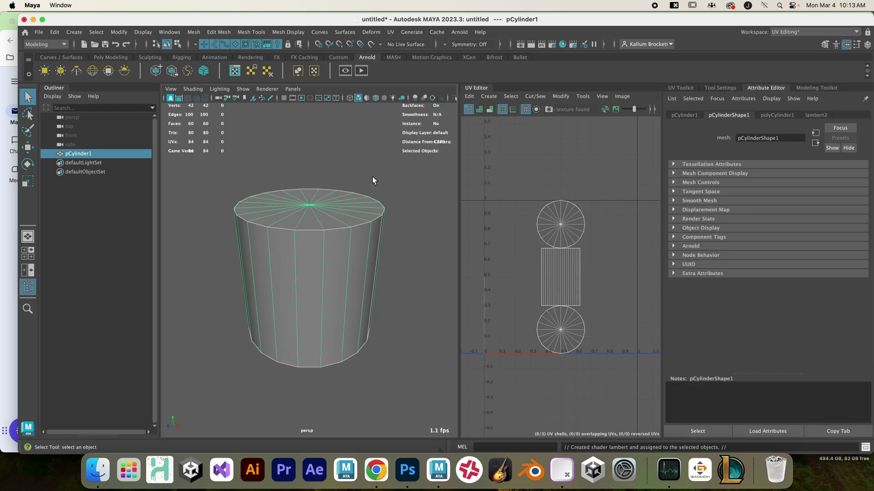
pyautogui.click(816, 116)
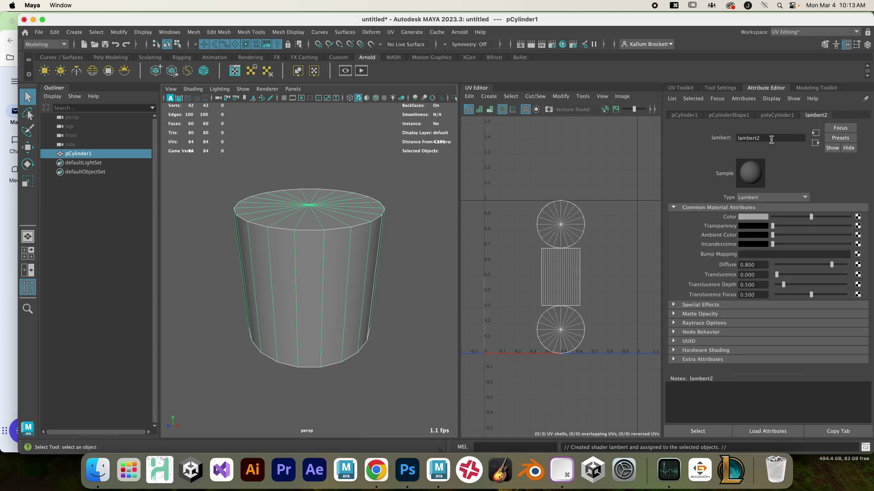
pyautogui.write('Barrel')
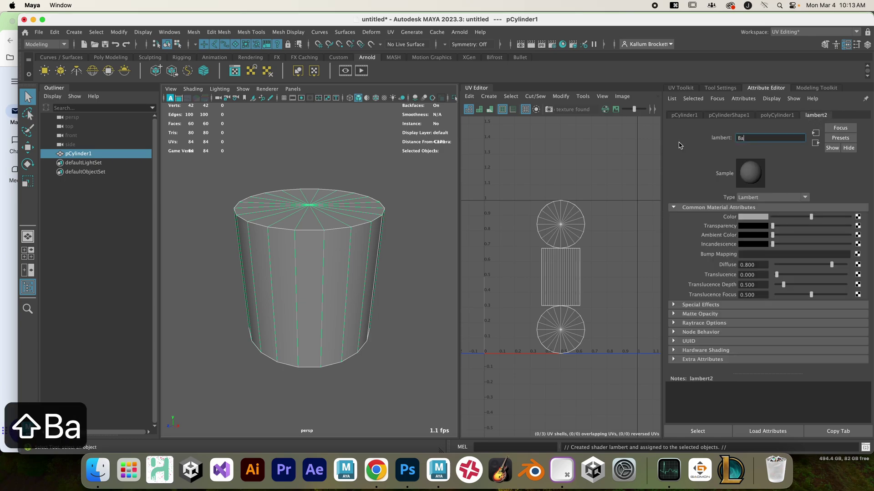
pyautogui.press('Return')
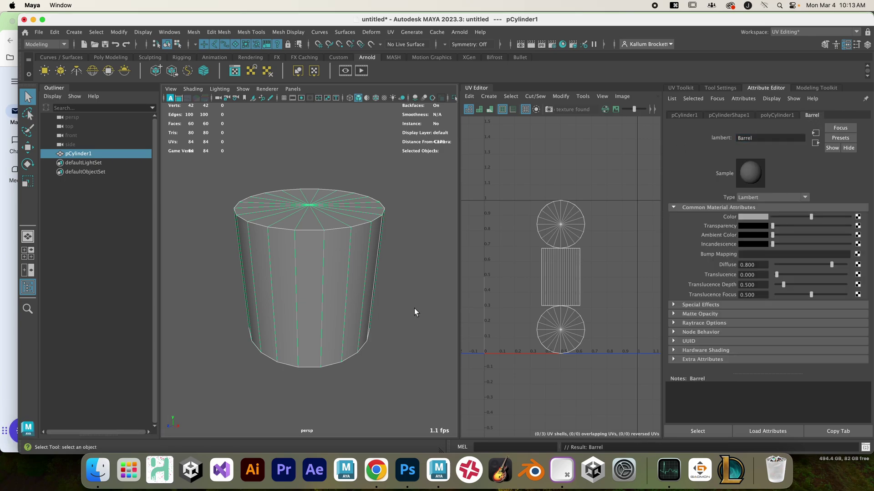
# Switch to Chrome and view the barrel texture in the Old West Barrel assignment of the DDA 2 Honors course.
pyautogui.click(385, 468)
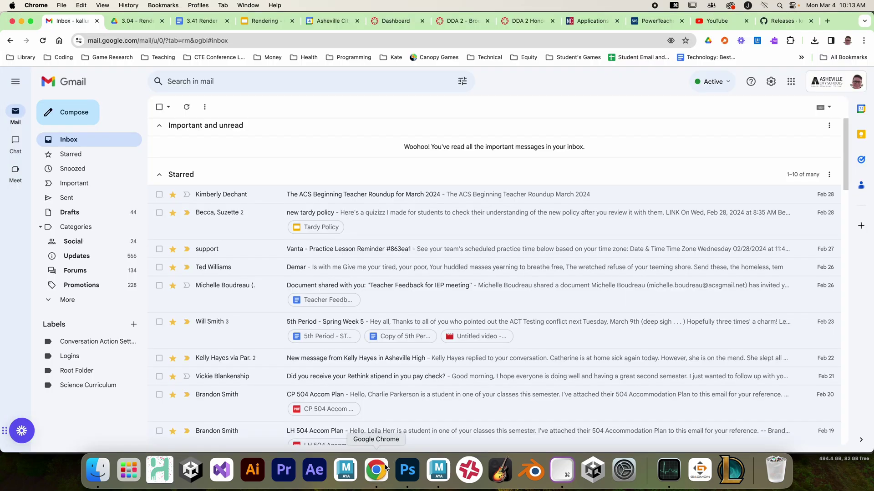
pyautogui.click(531, 22)
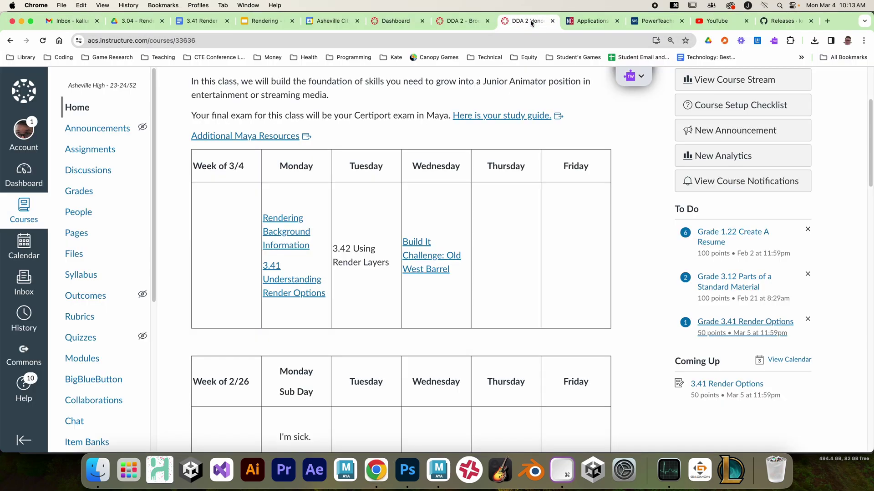
pyautogui.click(431, 256)
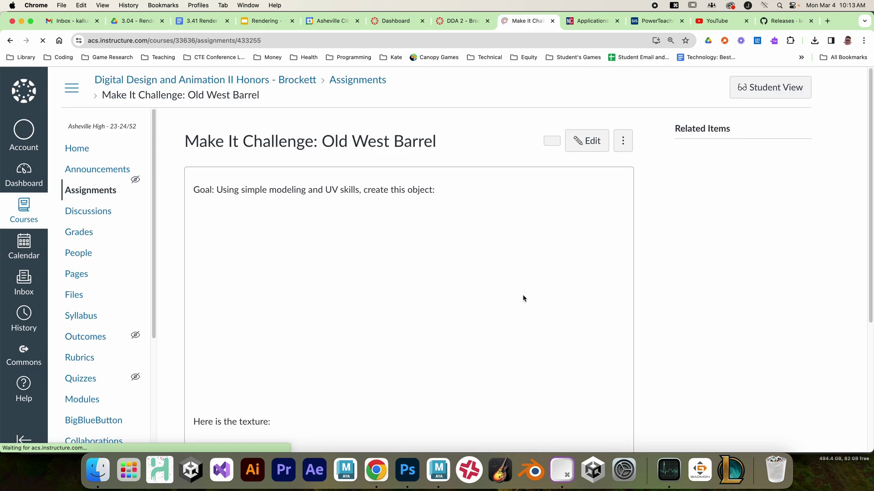
pyautogui.scroll(-6, 679, 340)
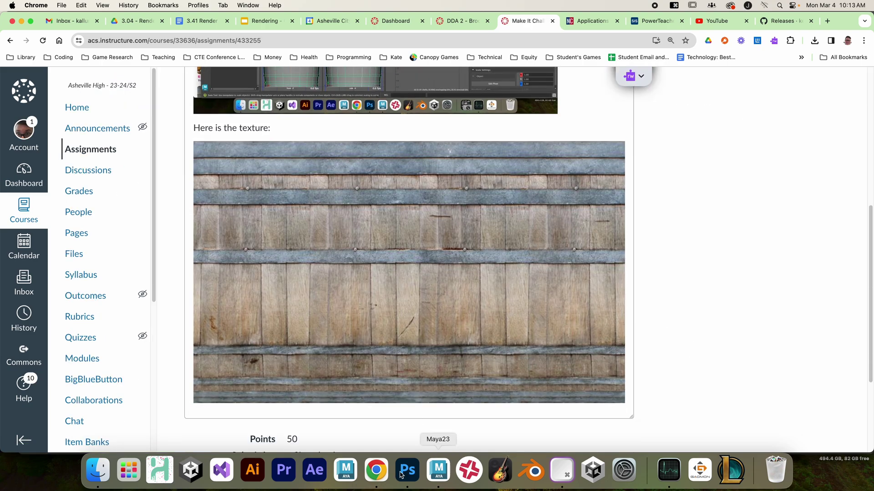
# In Maya's Hypershade, graph the Barrel material's connections and import woodenbarrel.jpg from the Downloads folder into the graph.
pyautogui.click(439, 470)
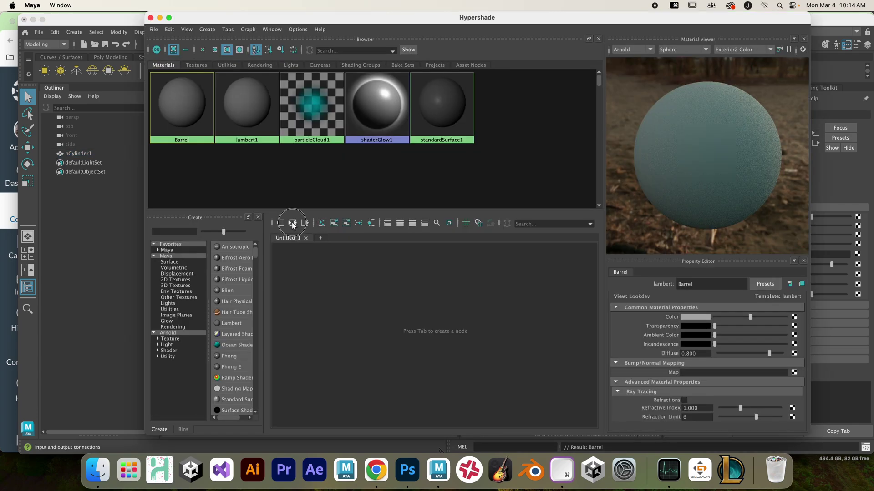
pyautogui.click(292, 224)
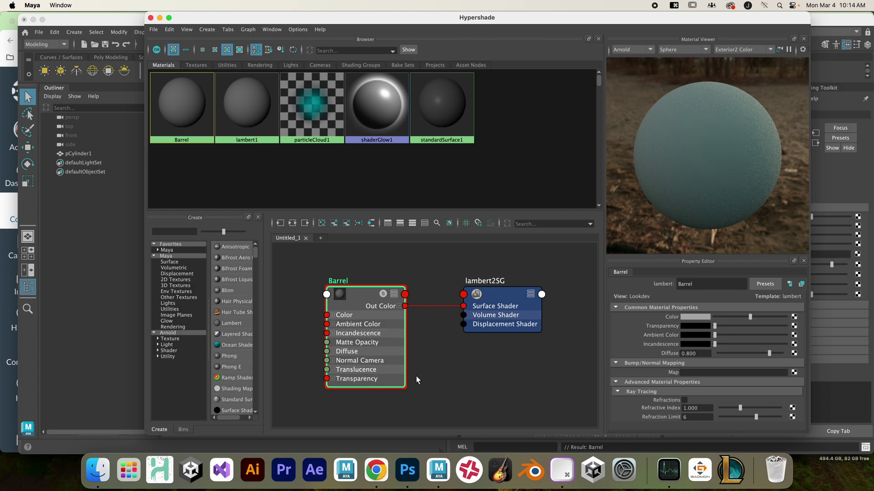
pyautogui.click(98, 471)
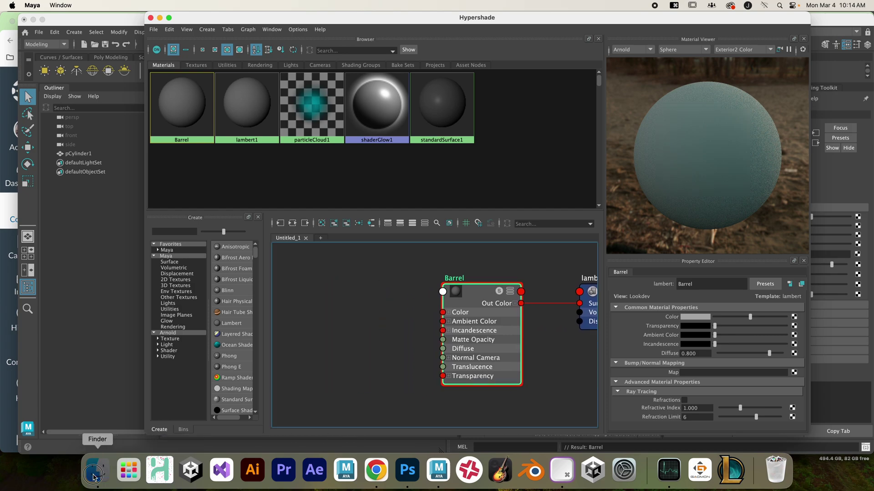
pyautogui.click(336, 164)
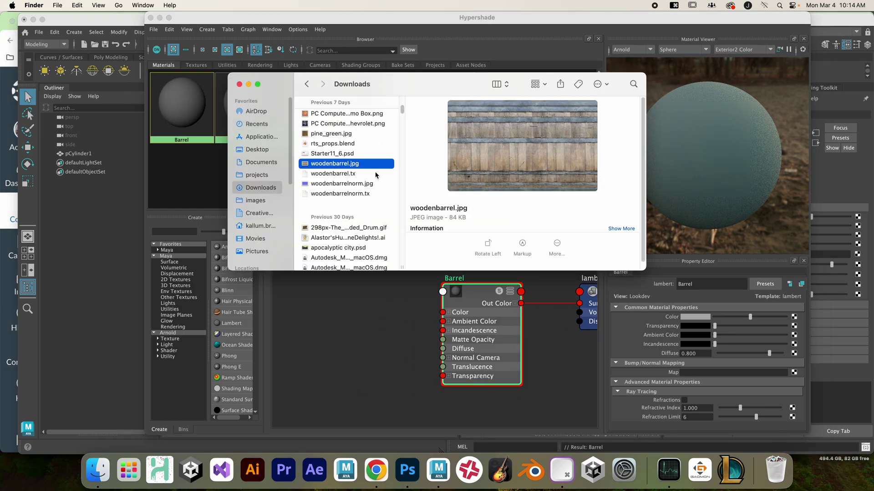
pyautogui.moveTo(307, 168); pyautogui.dragTo(281, 303)
pyautogui.click(364, 325)
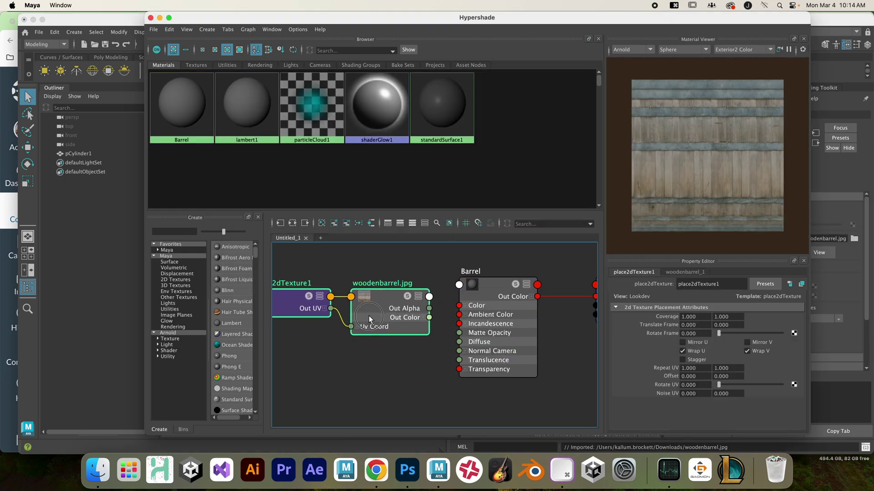
# Connect the woodenbarrel.jpg node's Out Color to the Barrel material's Color and show textures on the cylinder in the viewport.
pyautogui.moveTo(431, 316); pyautogui.dragTo(459, 305)
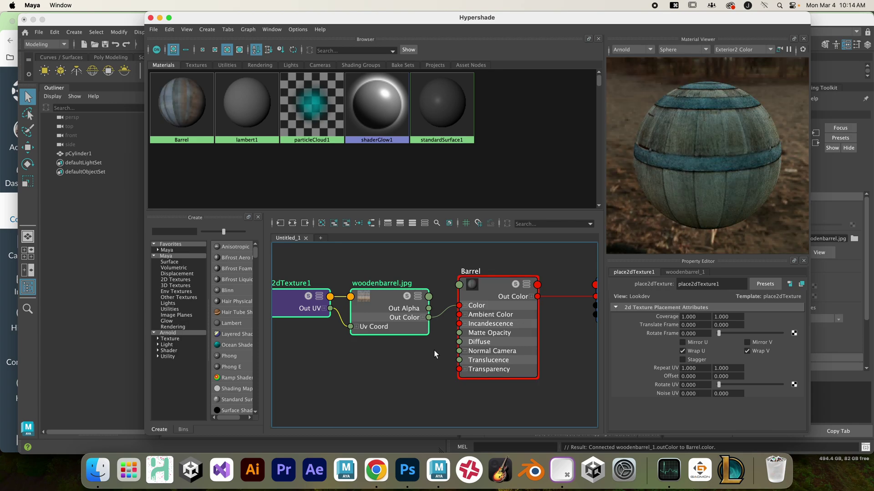
pyautogui.click(150, 19)
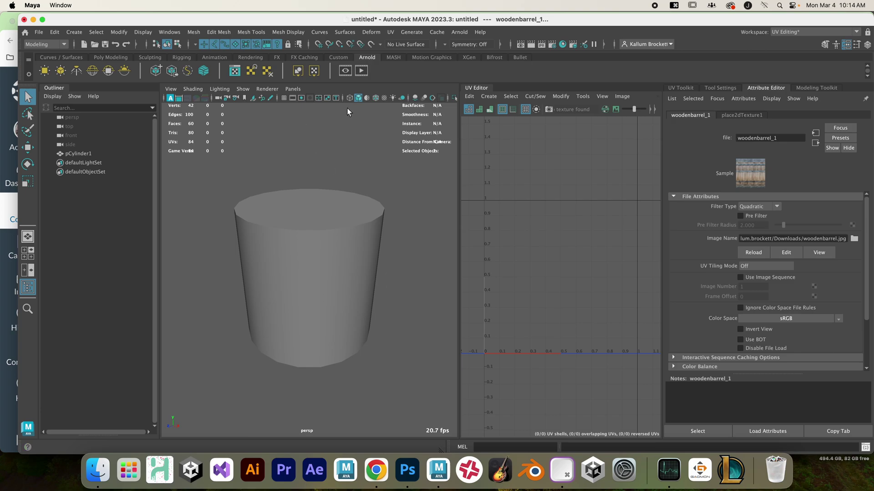
pyautogui.click(385, 98)
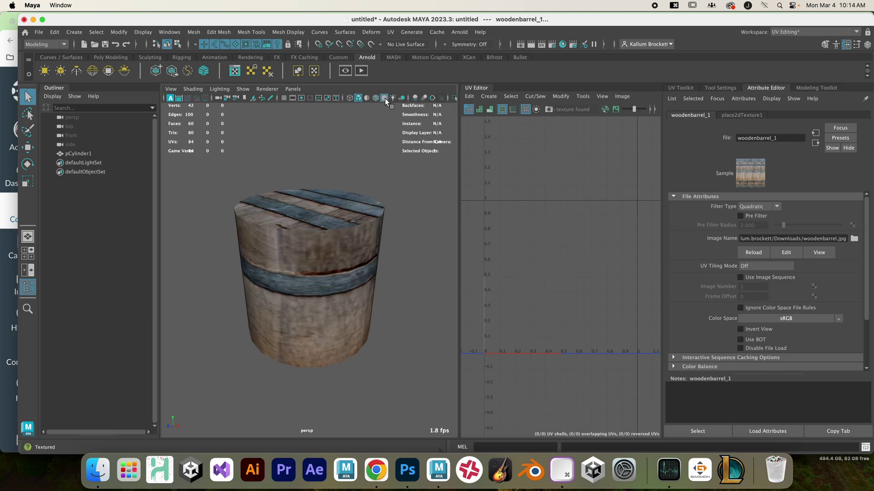
pyautogui.click(298, 342)
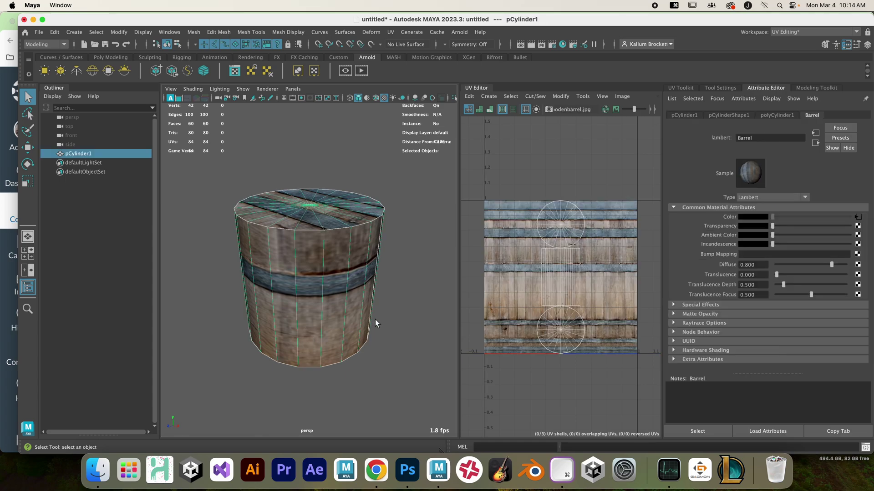
# Select all faces of the cylinder's top cap and create a Normal-Based UV projection for them.
pyautogui.click(683, 88)
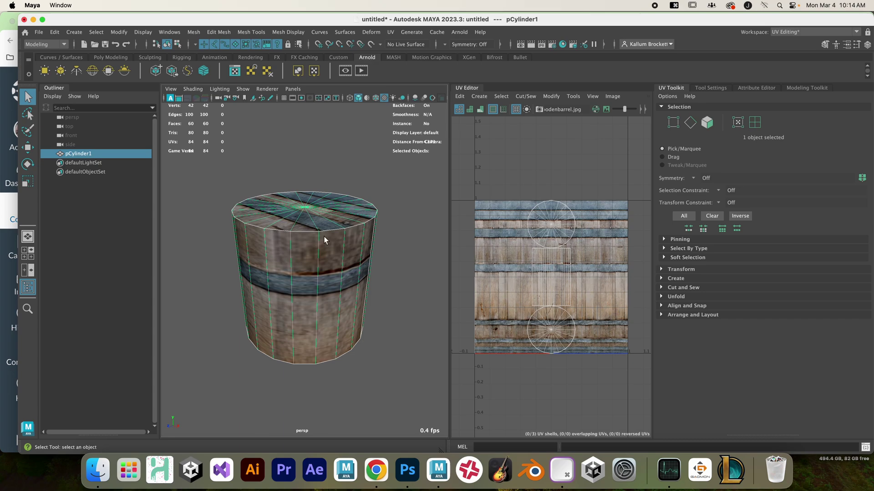
pyautogui.moveTo(336, 193); pyautogui.dragTo(330, 217, button='right')
pyautogui.press('Tab')
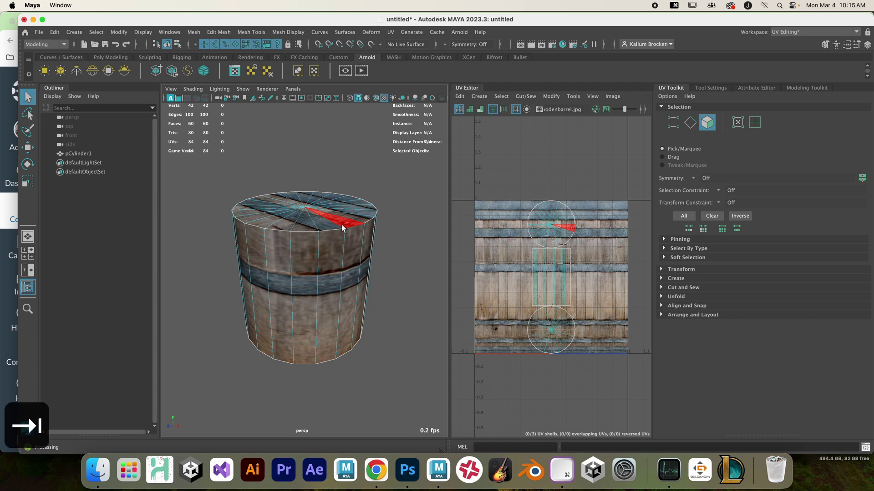
pyautogui.moveTo(322, 202)
pyautogui.mouseDown()
pyautogui.moveTo(264, 210)
pyautogui.moveTo(317, 217)
pyautogui.mouseUp()
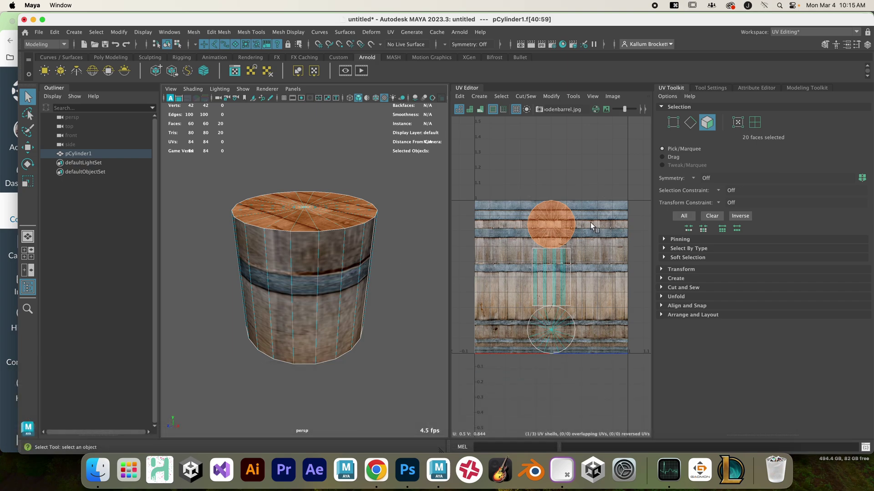
pyautogui.click(662, 279)
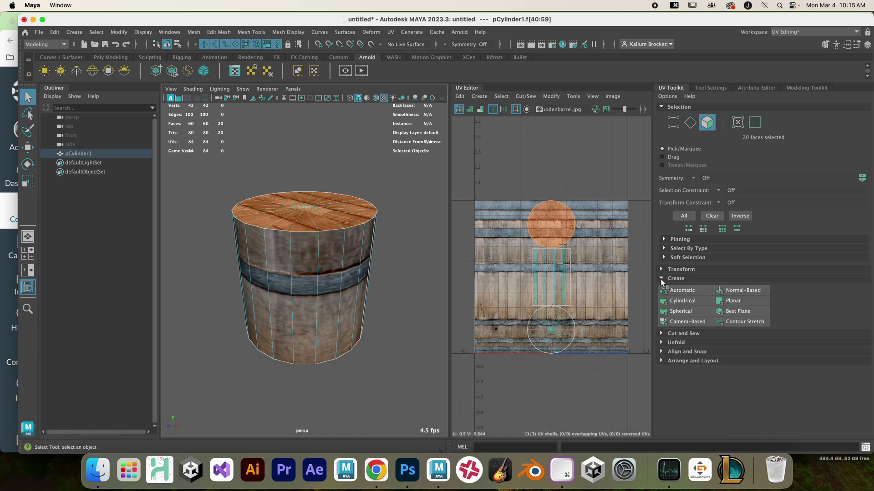
pyautogui.click(750, 291)
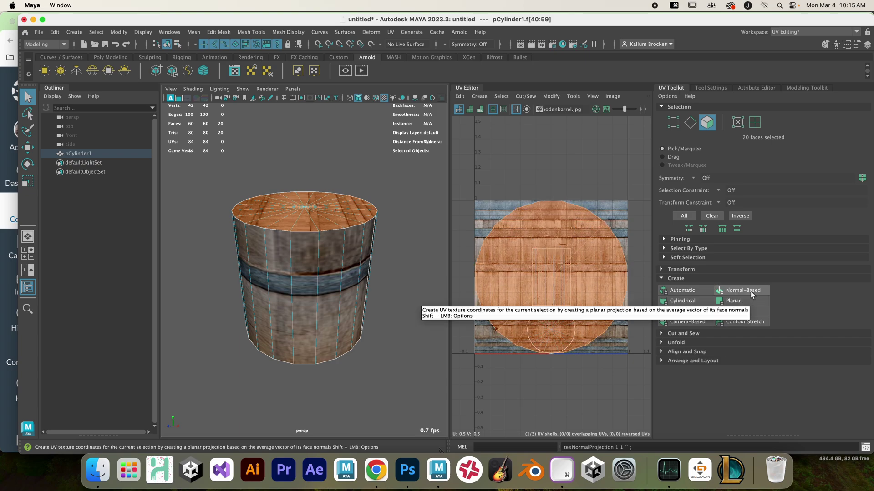
# Scale down the top cap's UV shell and move it onto the plain wood planks, centred at about U 0.147, V 0.375.
pyautogui.press('r')
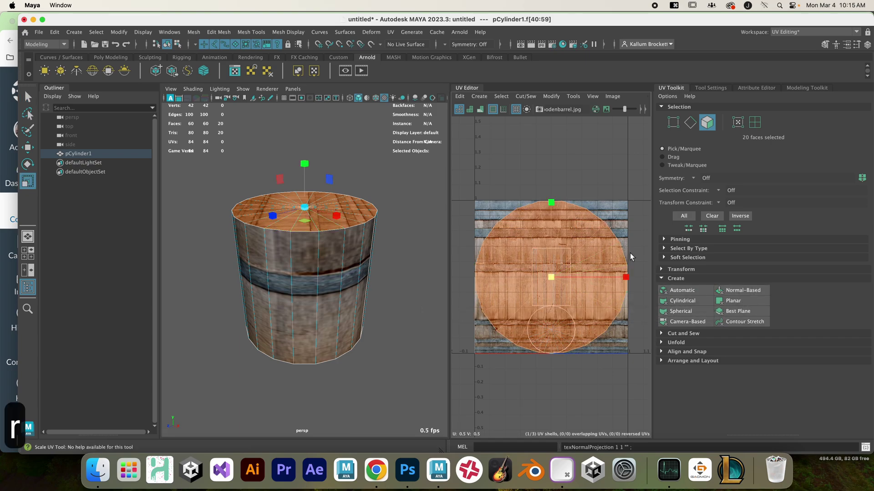
pyautogui.moveTo(551, 276); pyautogui.dragTo(505, 290)
pyautogui.press('w')
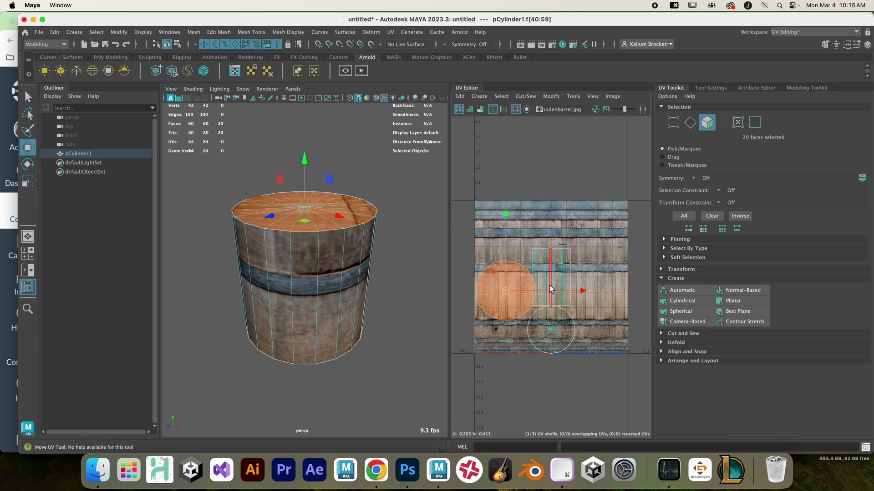
pyautogui.press('r')
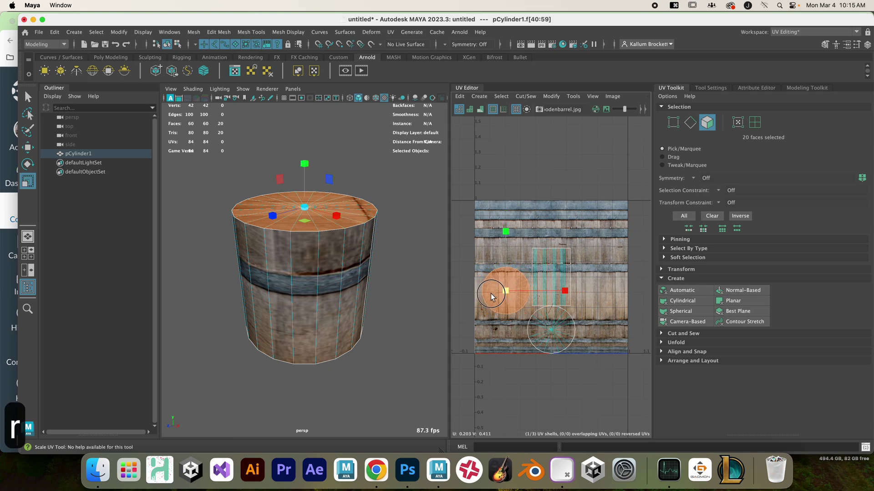
pyautogui.moveTo(505, 293); pyautogui.dragTo(474, 294)
pyautogui.click(506, 292)
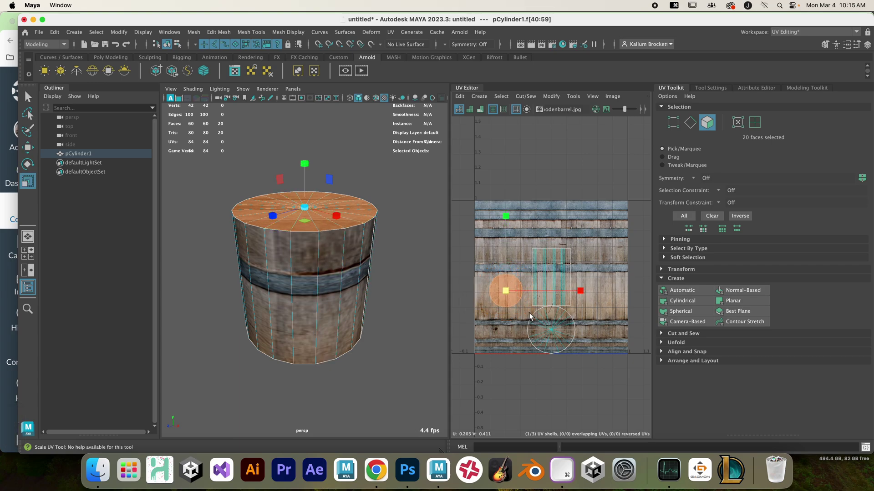
pyautogui.press('w')
pyautogui.moveTo(504, 293)
pyautogui.mouseDown()
pyautogui.moveTo(496, 298)
pyautogui.moveTo(518, 292)
pyautogui.mouseUp()
pyautogui.press('r')
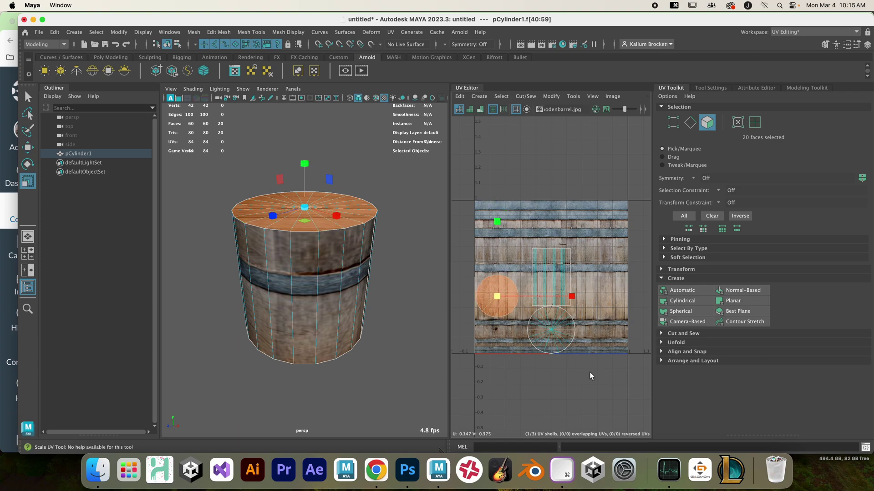
# Select all faces of the cylinder's bottom cap and move their UV shell onto the plain planks, centred at about U 0.821, V 0.373.
pyautogui.keyDown('alt'); pyautogui.moveTo(353, 414); pyautogui.dragTo(359, 367); pyautogui.keyUp('alt')
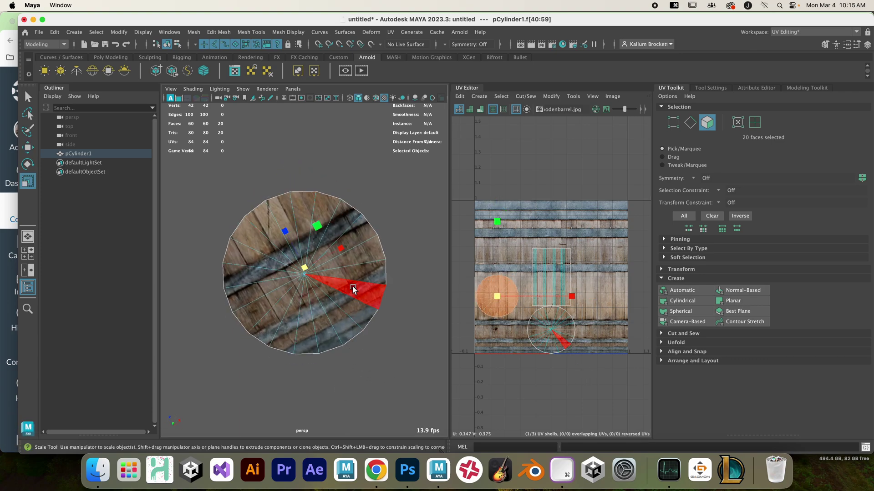
pyautogui.press('Tab')
pyautogui.moveTo(341, 246)
pyautogui.mouseDown()
pyautogui.moveTo(334, 304)
pyautogui.moveTo(280, 241)
pyautogui.moveTo(255, 296)
pyautogui.mouseUp()
pyautogui.click(411, 298)
pyautogui.press('Tab')
pyautogui.press('w')
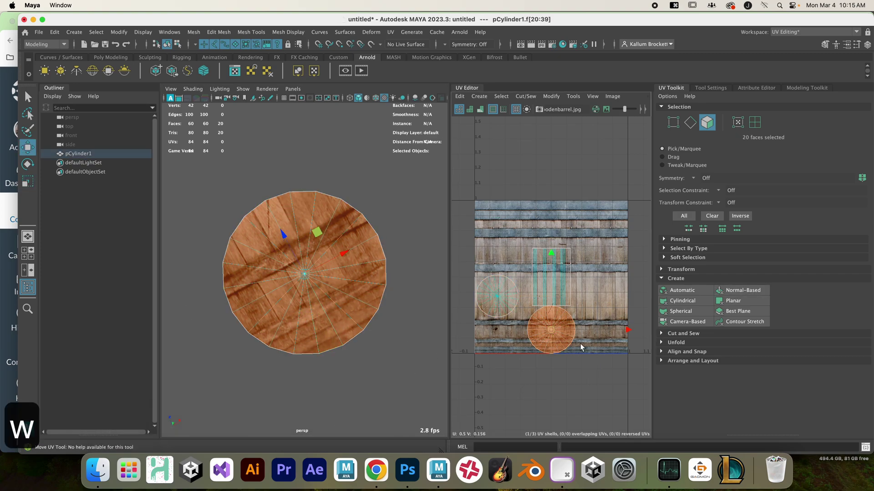
pyautogui.moveTo(552, 331); pyautogui.dragTo(601, 299)
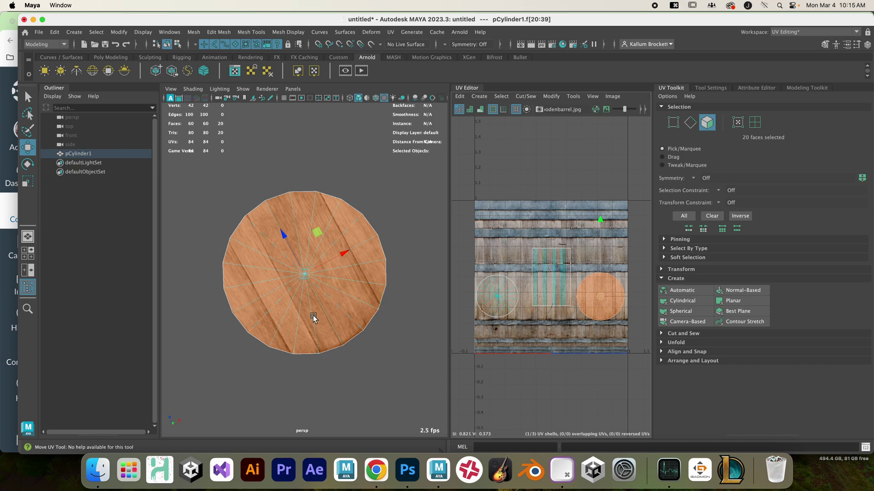
# Scale the cylinder's side UV shell up to the full texture height and widen it to fill the entire 0–1 UV square.
pyautogui.keyDown('alt'); pyautogui.moveTo(407, 290); pyautogui.dragTo(389, 273); pyautogui.keyUp('alt')
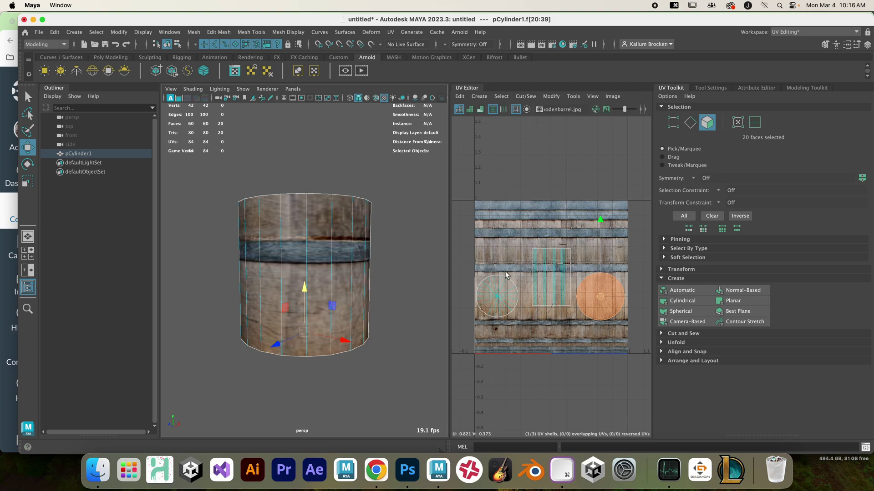
pyautogui.click(556, 275)
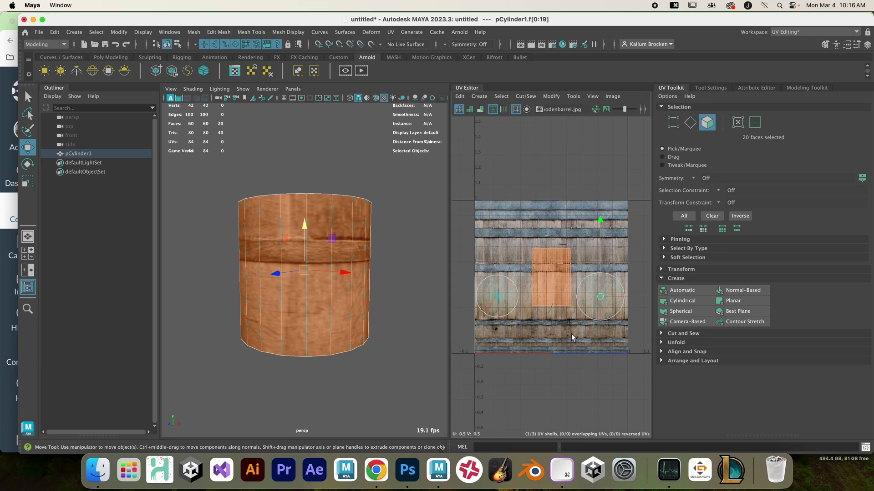
pyautogui.press('r')
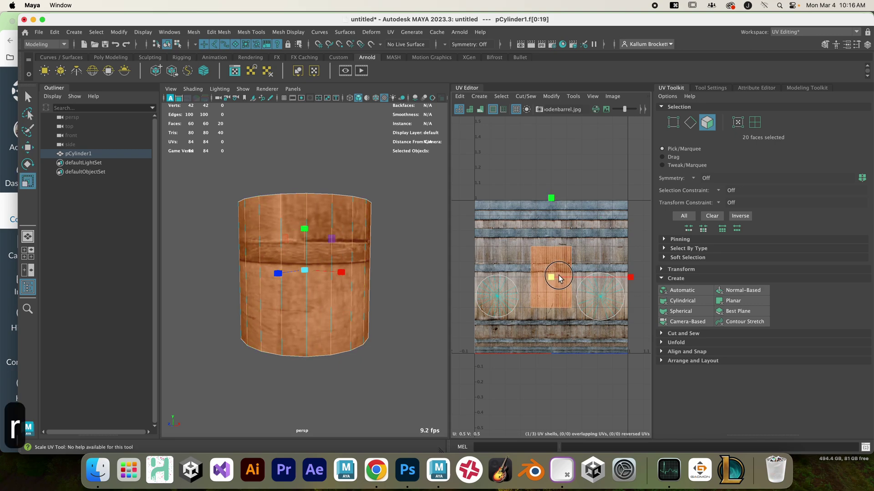
pyautogui.moveTo(552, 277); pyautogui.dragTo(676, 261)
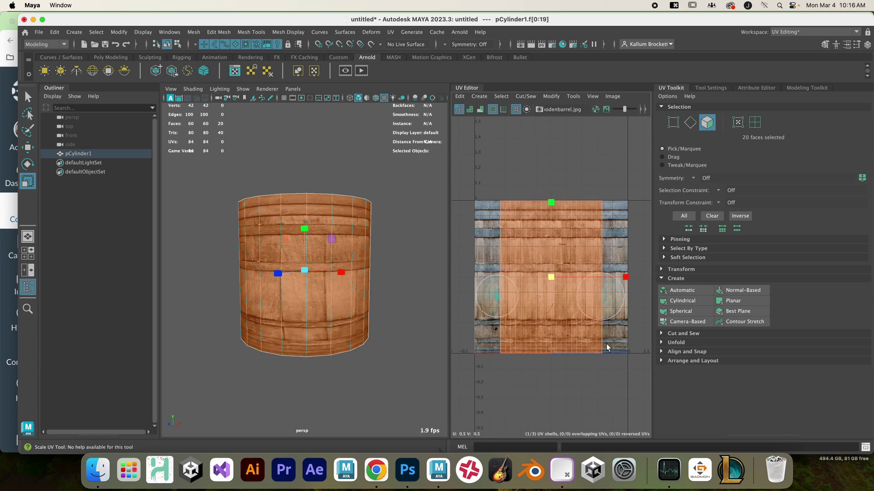
pyautogui.moveTo(629, 277); pyautogui.dragTo(665, 286)
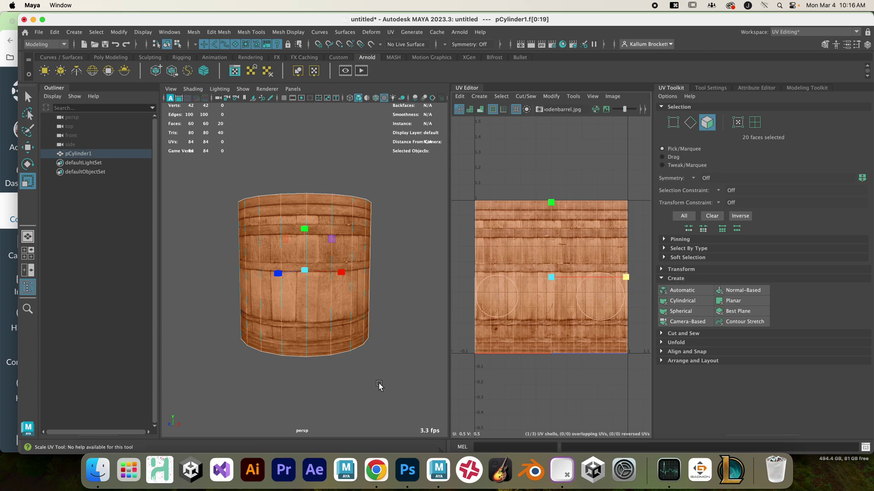
pyautogui.keyDown('alt'); pyautogui.moveTo(389, 355); pyautogui.dragTo(384, 308); pyautogui.keyUp('alt')
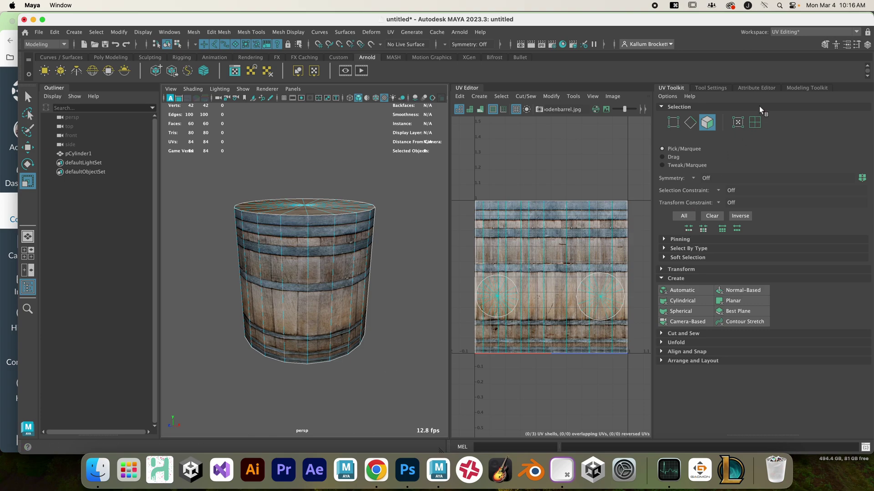
# Open the Modeling Toolkit and enlarge the front view with textures displayed, framed closely on the barrel.
pyautogui.click(809, 89)
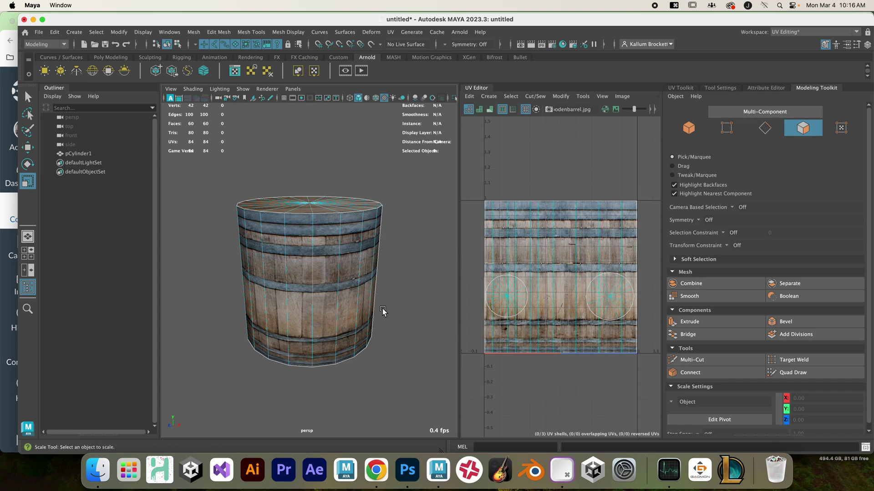
pyautogui.press('space')
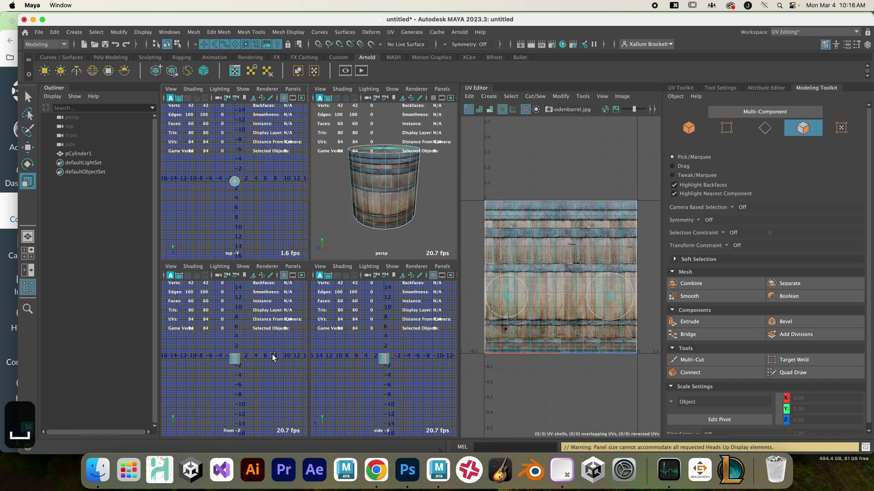
pyautogui.press('space')
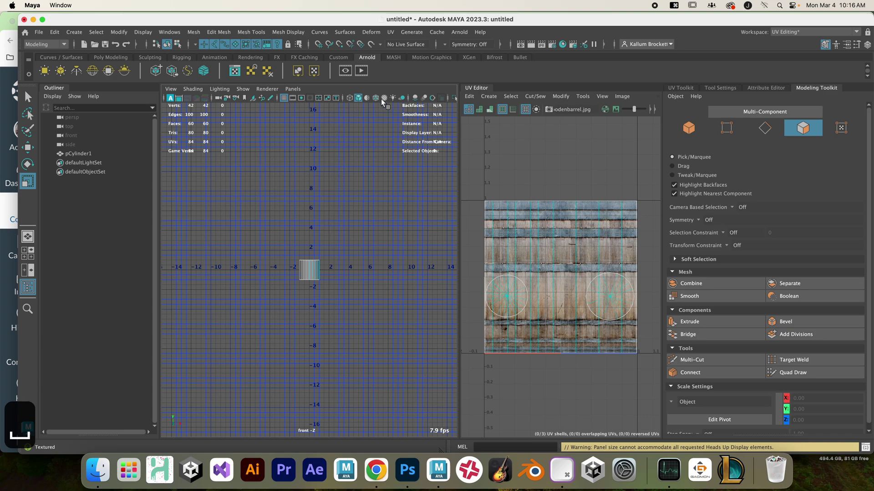
pyautogui.press('6')
pyautogui.scroll(1, 322, 288)
pyautogui.scroll(10, 321, 287)
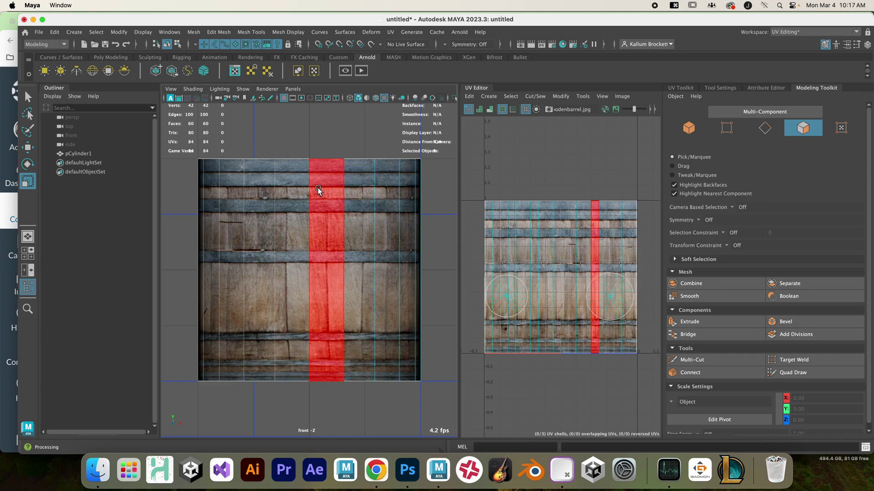
# With Multi-Cut, insert five edge loops around the barrel along the edges of the lower metal bands.
pyautogui.click(696, 362)
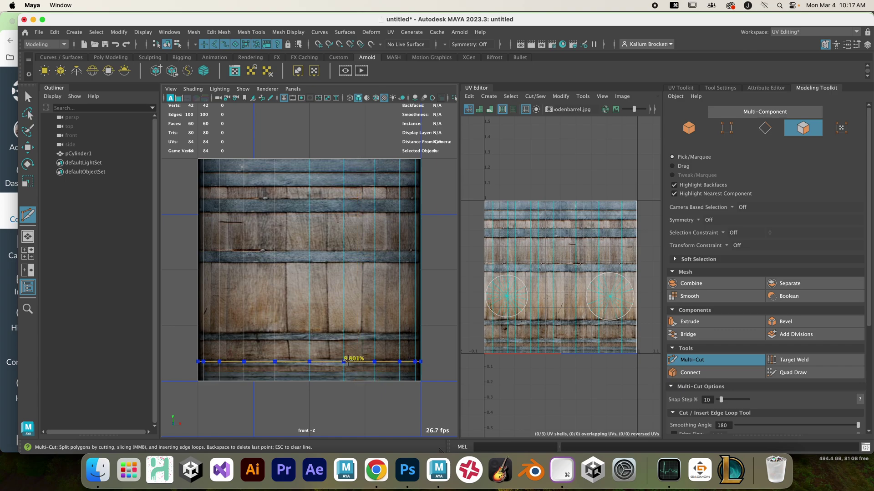
pyautogui.keyDown('ctrl'); pyautogui.click(348, 360); pyautogui.keyUp('ctrl')
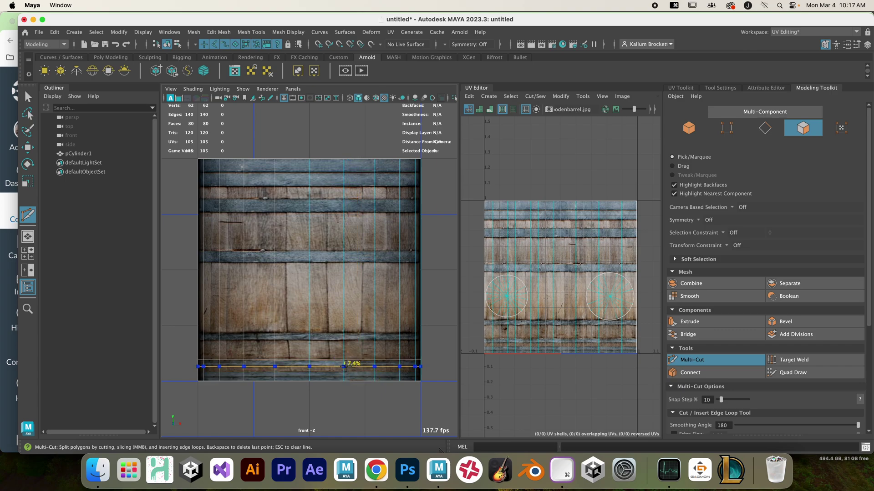
pyautogui.keyDown('ctrl'); pyautogui.click(344, 367); pyautogui.keyUp('ctrl')
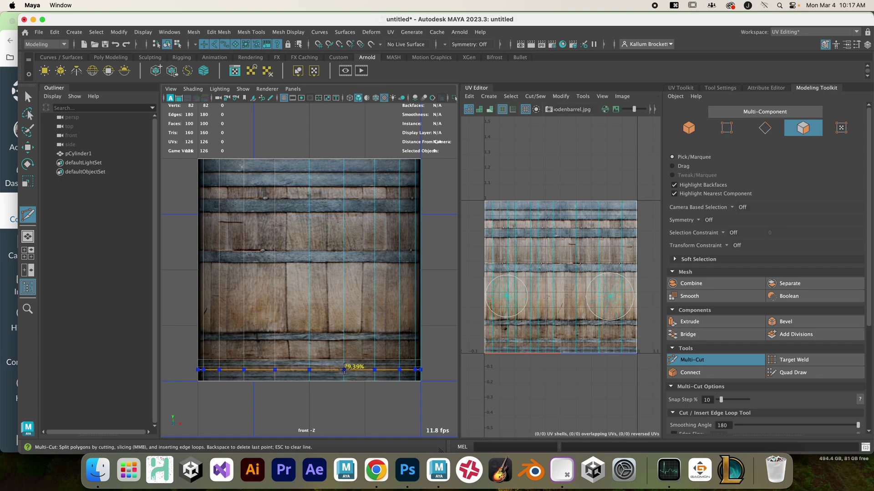
pyautogui.keyDown('ctrl'); pyautogui.click(344, 370); pyautogui.keyUp('ctrl')
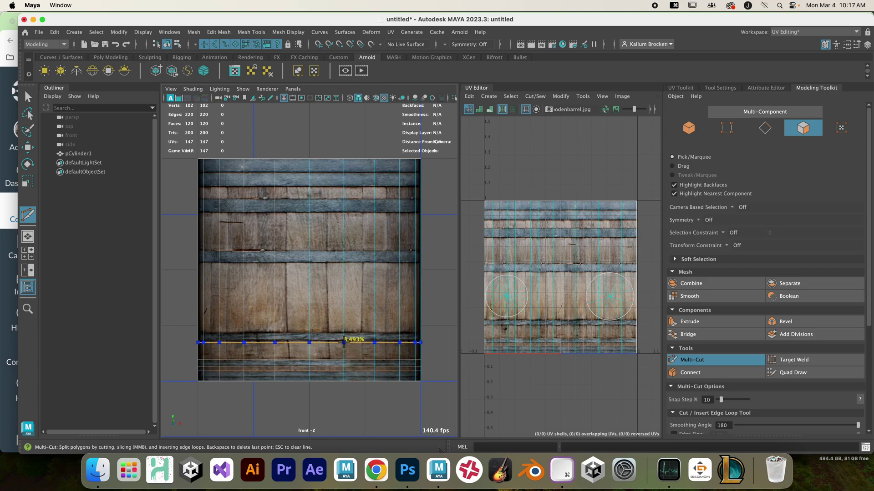
pyautogui.keyDown('ctrl'); pyautogui.click(344, 341); pyautogui.keyUp('ctrl')
pyautogui.keyDown('ctrl'); pyautogui.click(344, 333); pyautogui.keyUp('ctrl')
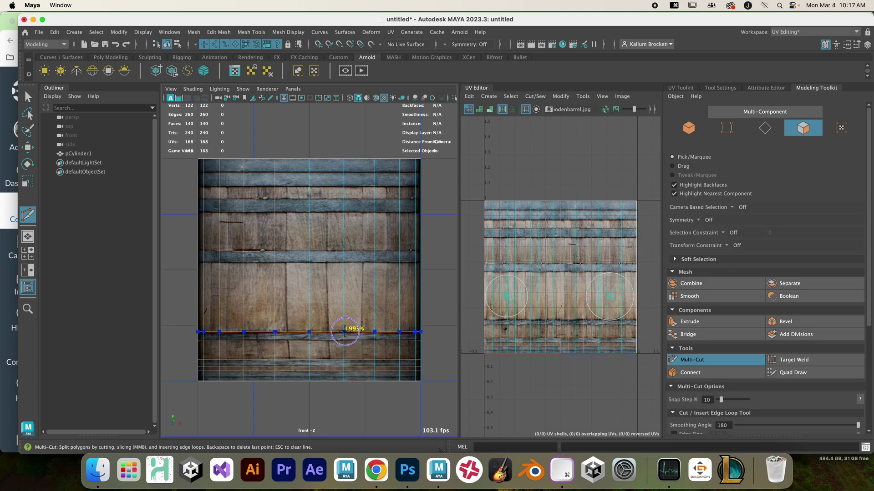
# Insert edge loops along the lower and upper edges of the middle metal band and the band above it.
pyautogui.keyDown('ctrl'); pyautogui.click(344, 264); pyautogui.keyUp('ctrl')
pyautogui.keyDown('ctrl'); pyautogui.click(343, 255); pyautogui.keyUp('ctrl')
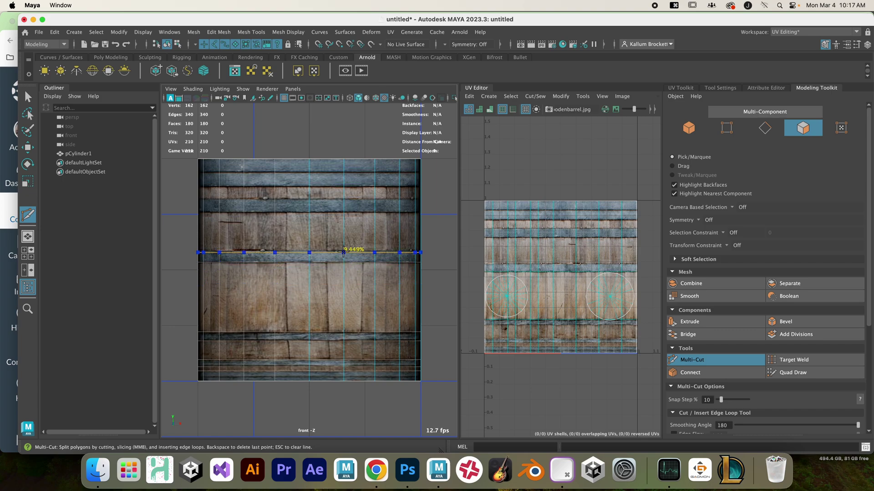
pyautogui.keyDown('ctrl'); pyautogui.click(343, 250); pyautogui.keyUp('ctrl')
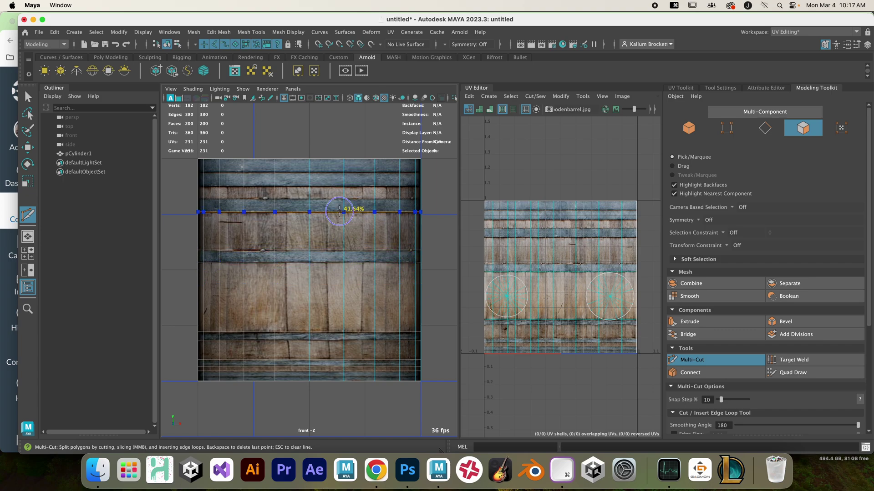
pyautogui.keyDown('ctrl'); pyautogui.click(338, 199); pyautogui.keyUp('ctrl')
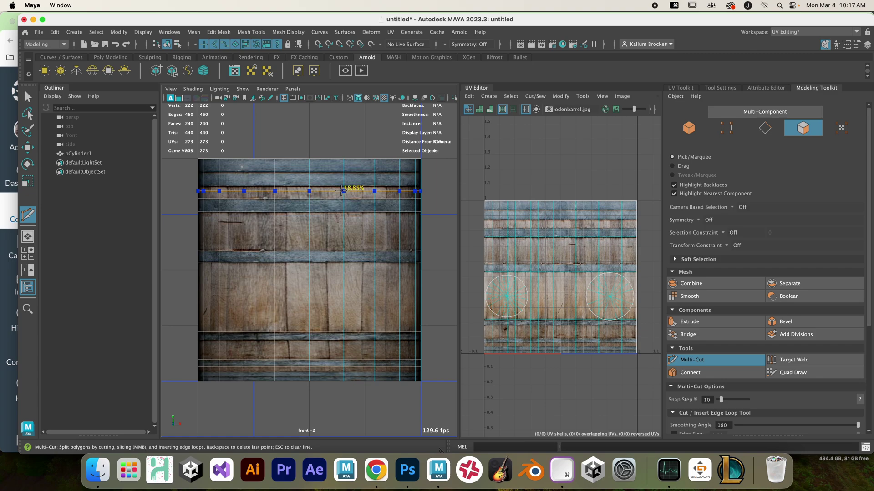
# Insert edge loops beneath the top pair of metal bands, on both sides of the gap between them, and near the bottom rim.
pyautogui.keyDown('ctrl'); pyautogui.click(342, 191); pyautogui.keyUp('ctrl')
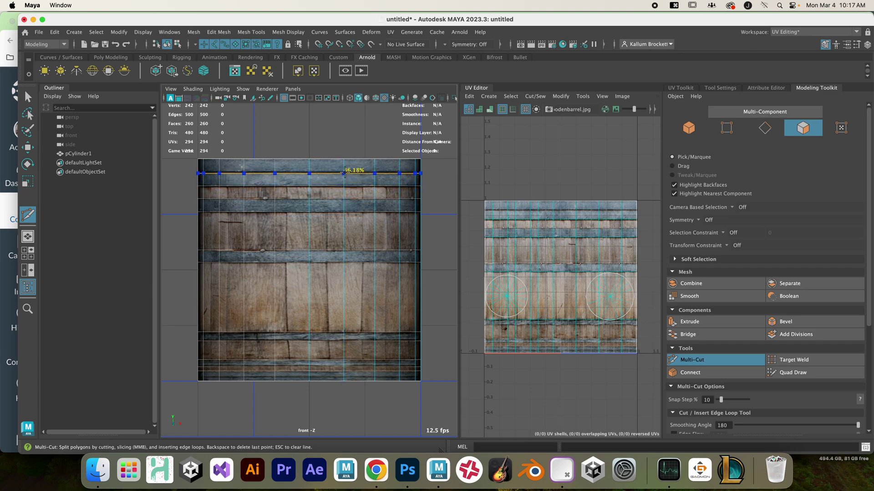
pyautogui.keyDown('ctrl'); pyautogui.click(344, 174); pyautogui.keyUp('ctrl')
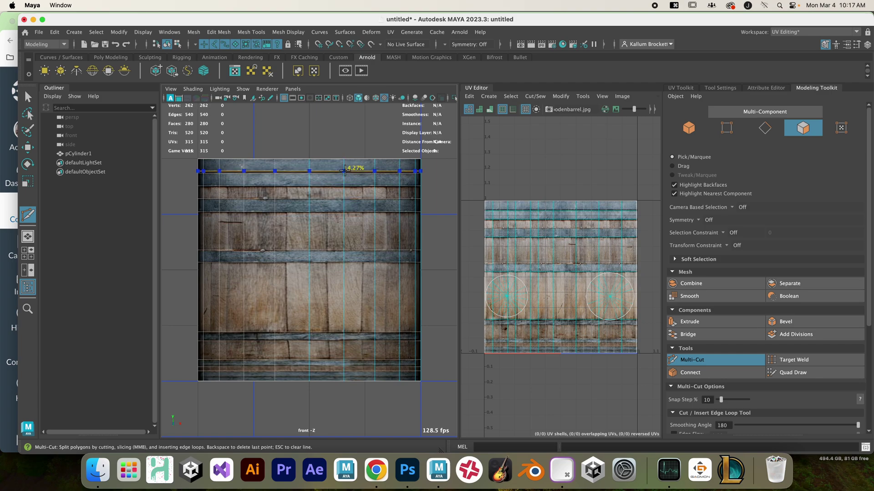
pyautogui.keyDown('ctrl'); pyautogui.click(345, 170); pyautogui.keyUp('ctrl')
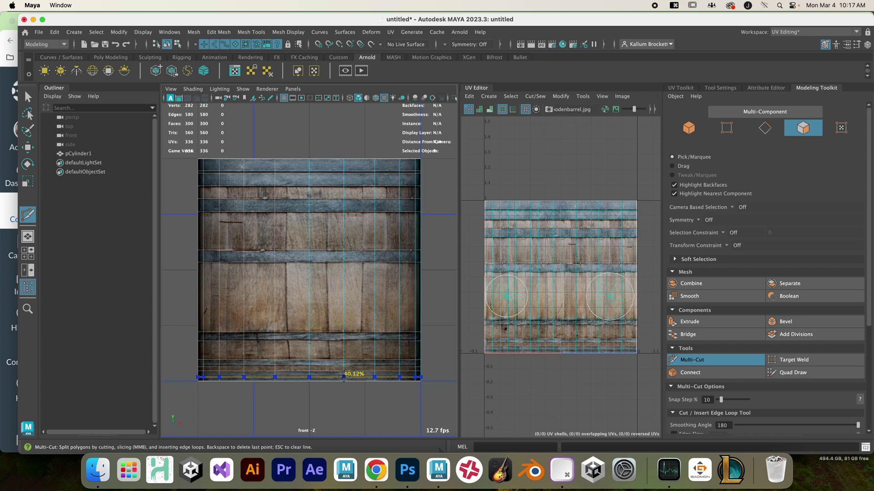
pyautogui.keyDown('ctrl'); pyautogui.click(343, 377); pyautogui.keyUp('ctrl')
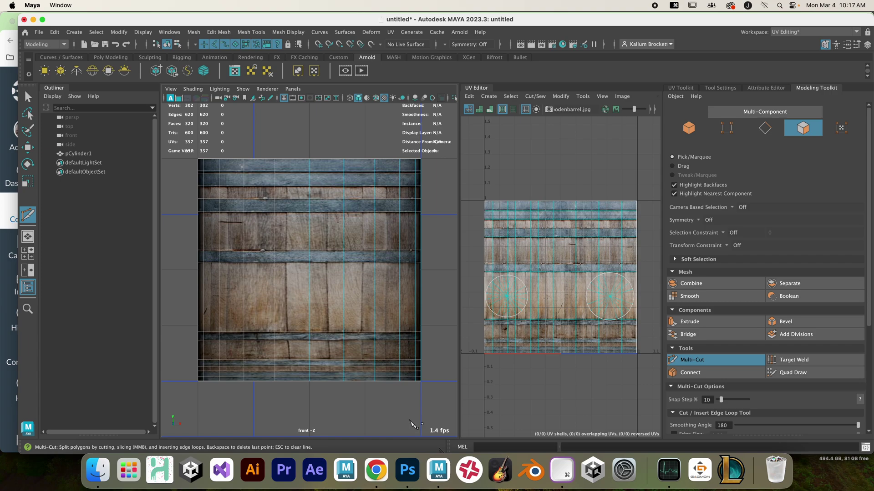
# In the perspective view, insert one extra edge loop in the upper wood section and three in the large lower wood section with Multi-Cut.
pyautogui.click(344, 250)
pyautogui.press('space')
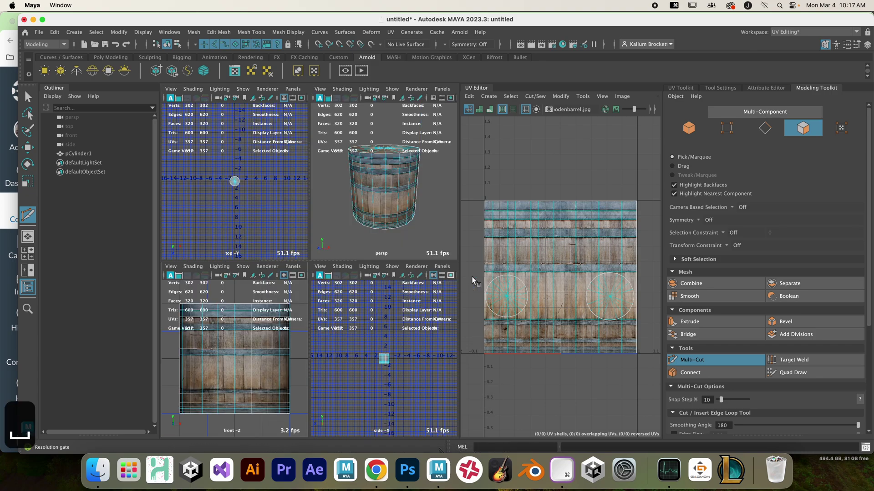
pyautogui.press('space')
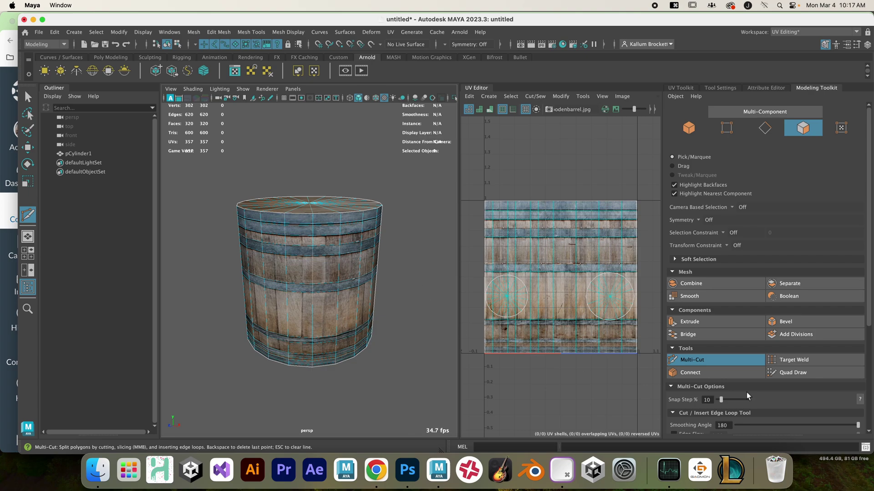
pyautogui.press('q')
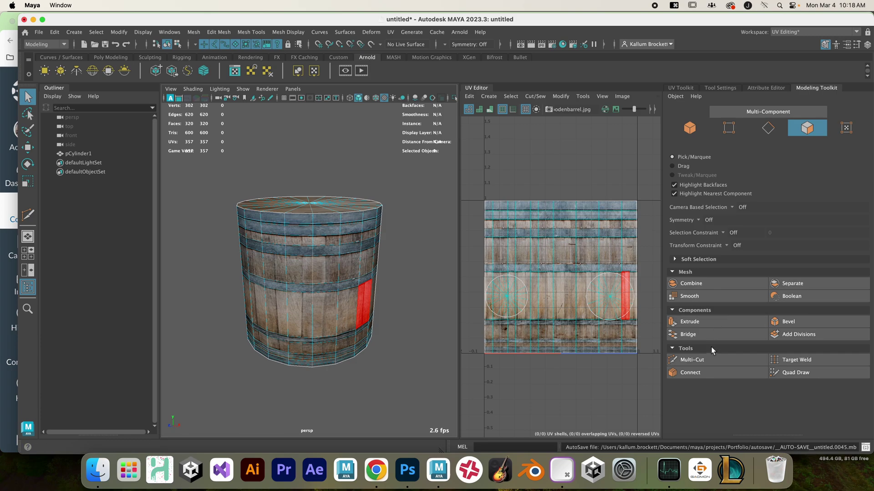
pyautogui.click(704, 357)
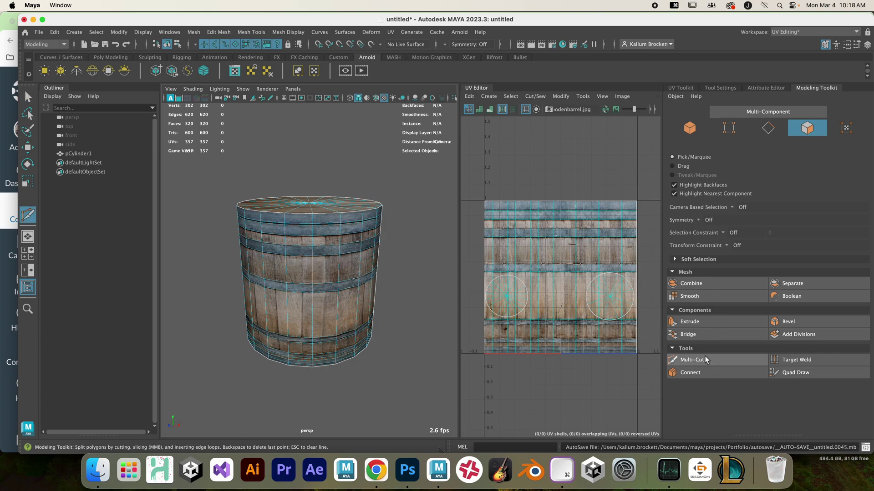
pyautogui.press('ctrl')
pyautogui.keyDown('ctrl'); pyautogui.click(335, 314); pyautogui.keyUp('ctrl')
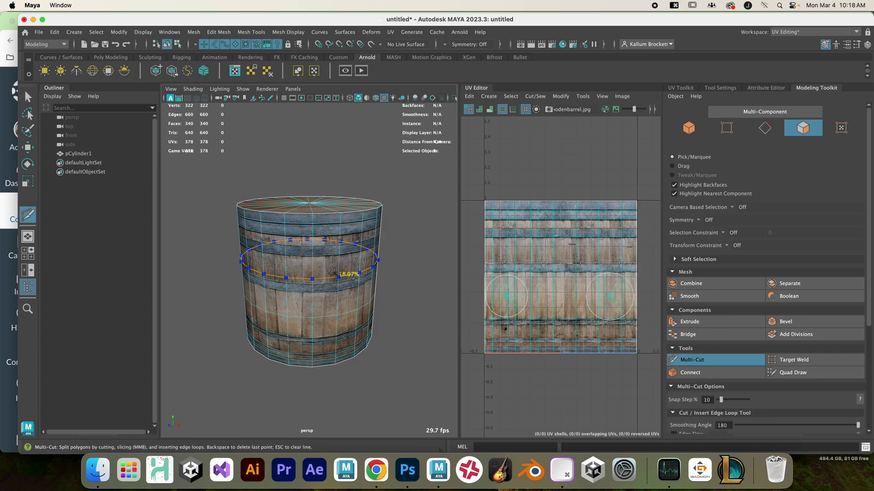
pyautogui.keyDown('ctrl'); pyautogui.click(336, 268); pyautogui.keyUp('ctrl')
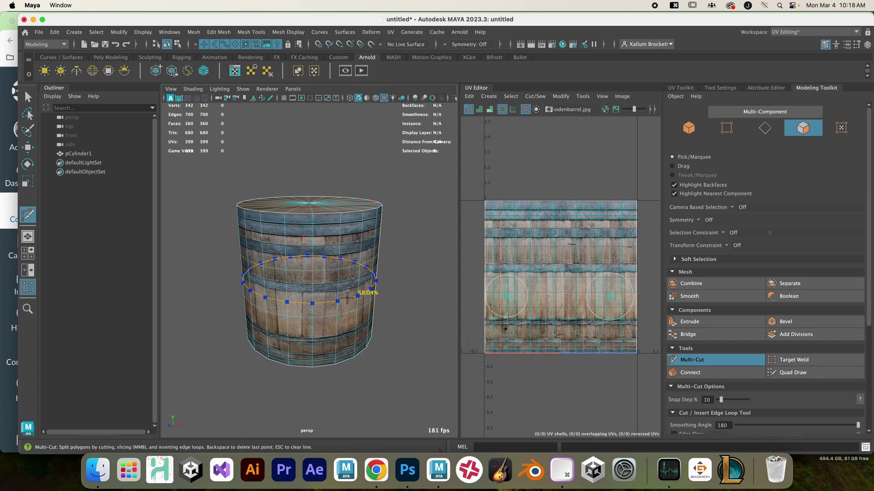
pyautogui.keyDown('ctrl'); pyautogui.click(338, 326); pyautogui.keyUp('ctrl')
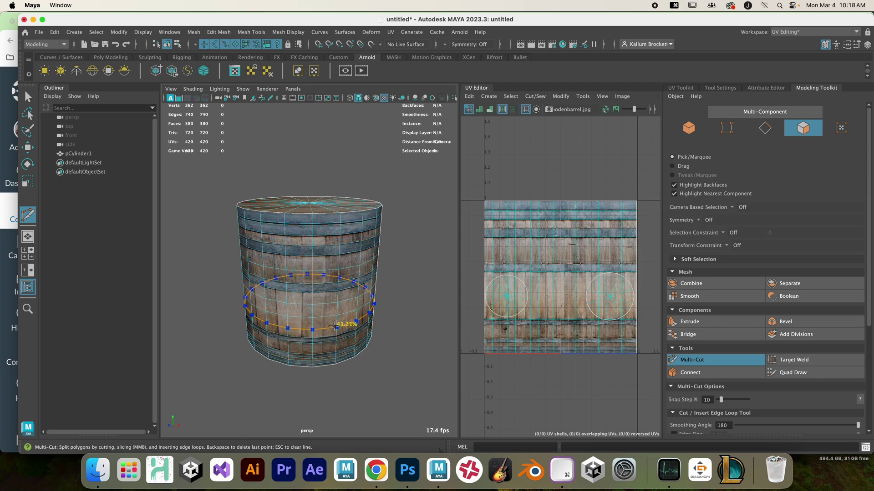
pyautogui.keyDown('ctrl'); pyautogui.click(339, 329); pyautogui.keyUp('ctrl')
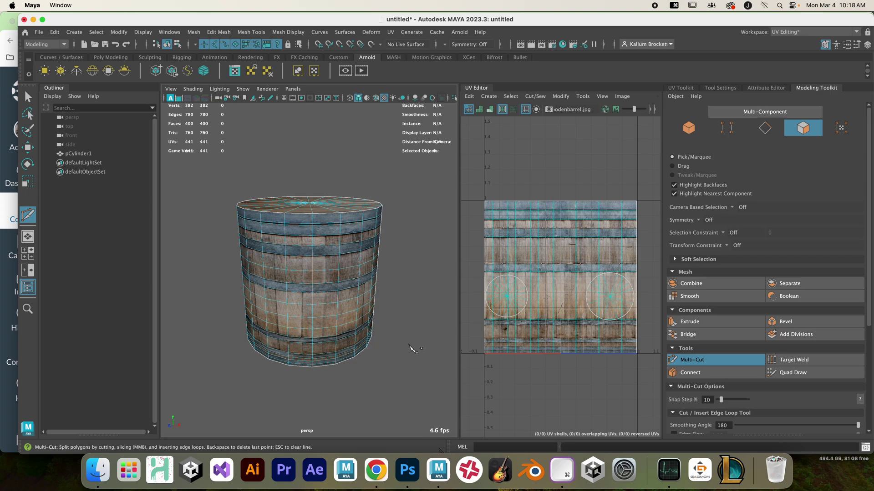
# Extrude the ring of faces on the second metal band from the top and scale it slightly outward horizontally.
pyautogui.click(723, 361)
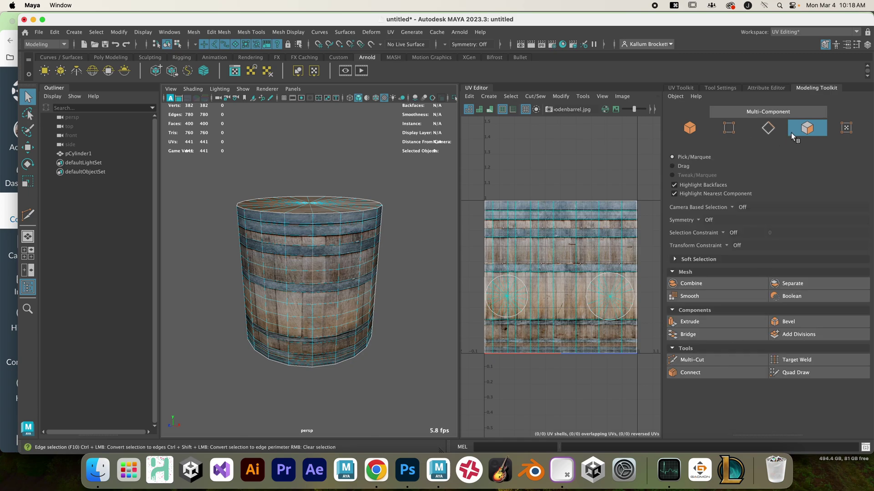
pyautogui.click(807, 129)
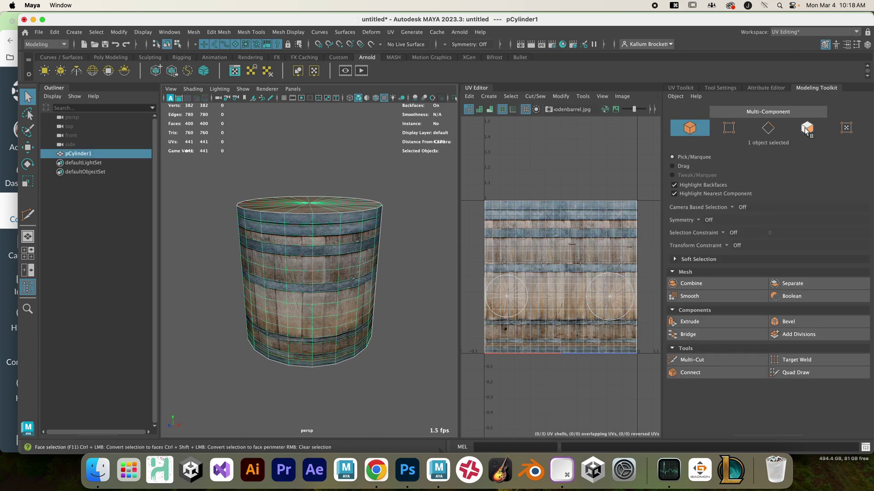
pyautogui.click(807, 130)
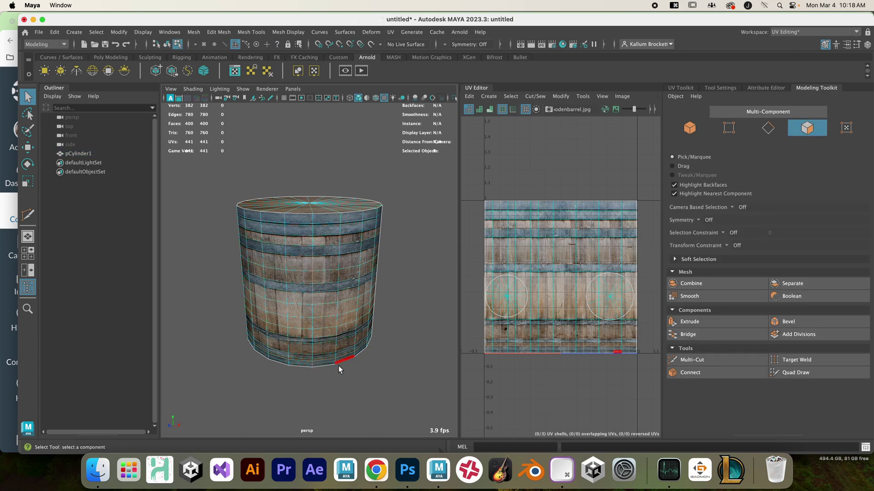
pyautogui.click(325, 231)
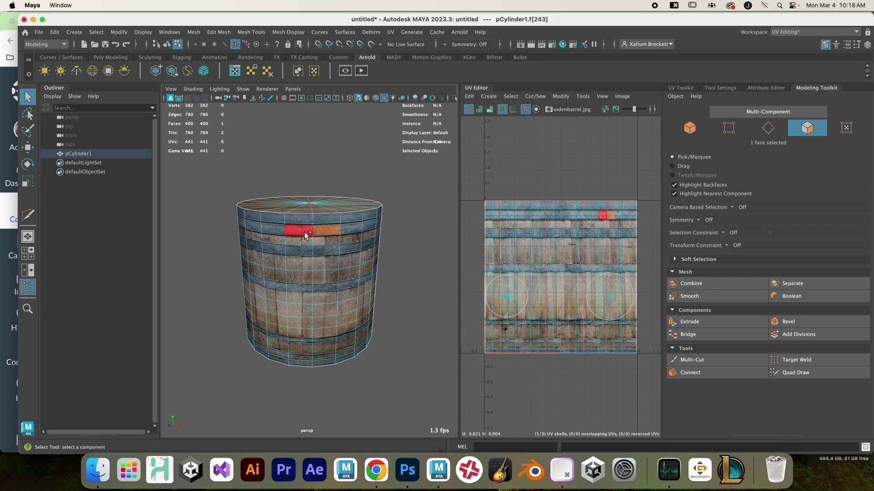
pyautogui.keyDown('shift'); pyautogui.doubleClick(304, 232); pyautogui.keyUp('shift')
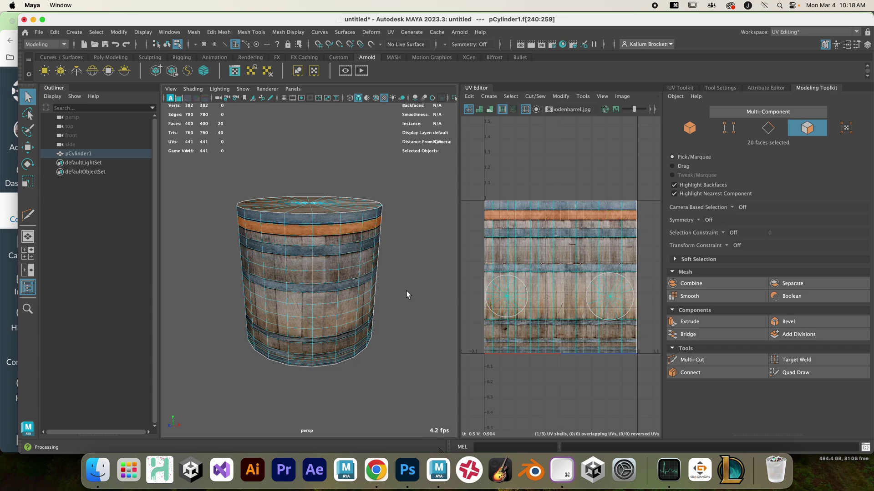
pyautogui.click(723, 320)
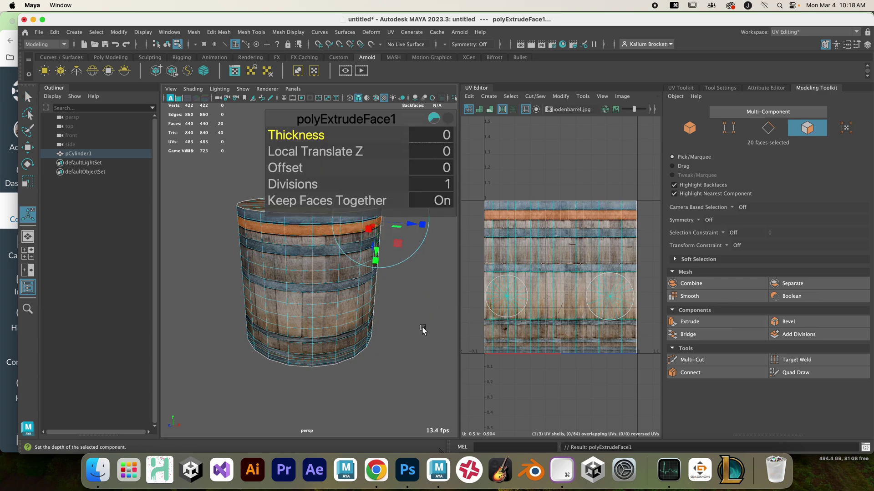
pyautogui.press('e')
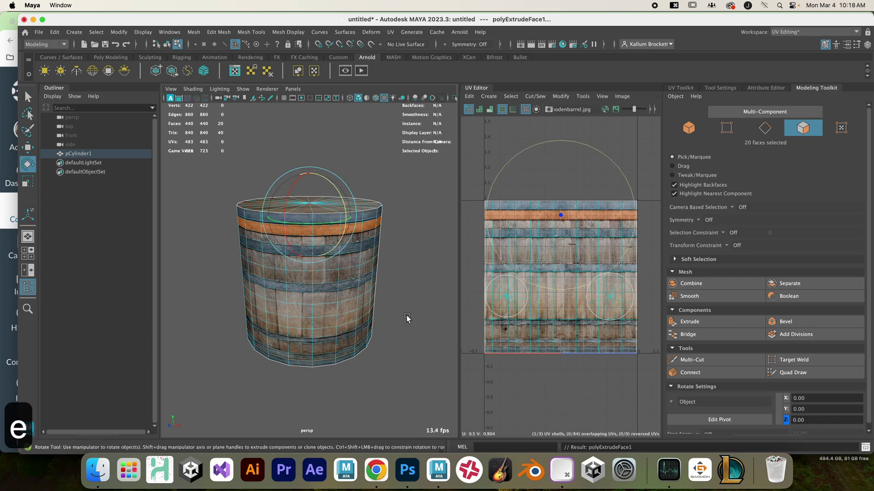
pyautogui.press('r')
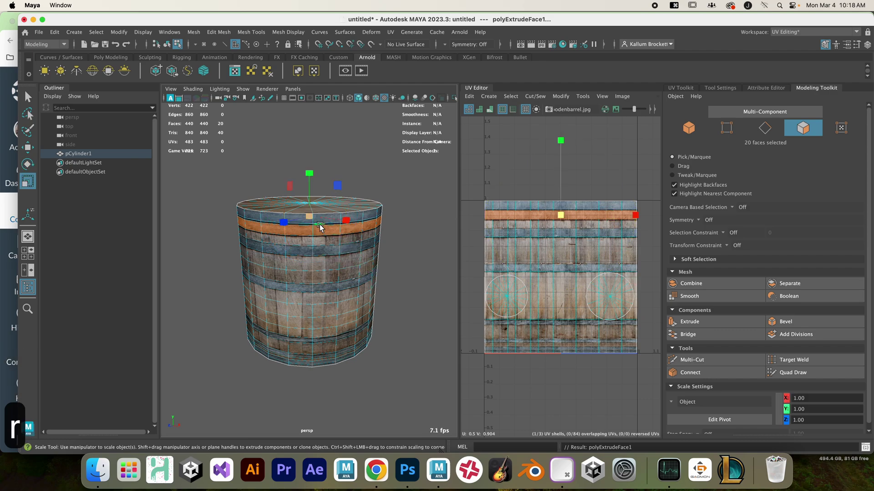
pyautogui.keyDown('alt'); pyautogui.moveTo(345, 248); pyautogui.dragTo(324, 245); pyautogui.keyUp('alt')
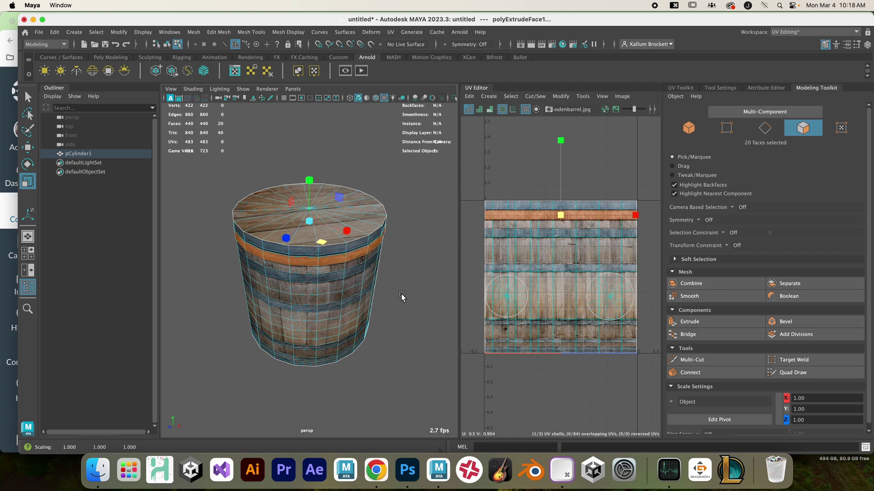
# Extrude the ring of faces on the topmost metal band and scale it slightly outward horizontally.
pyautogui.click(339, 250)
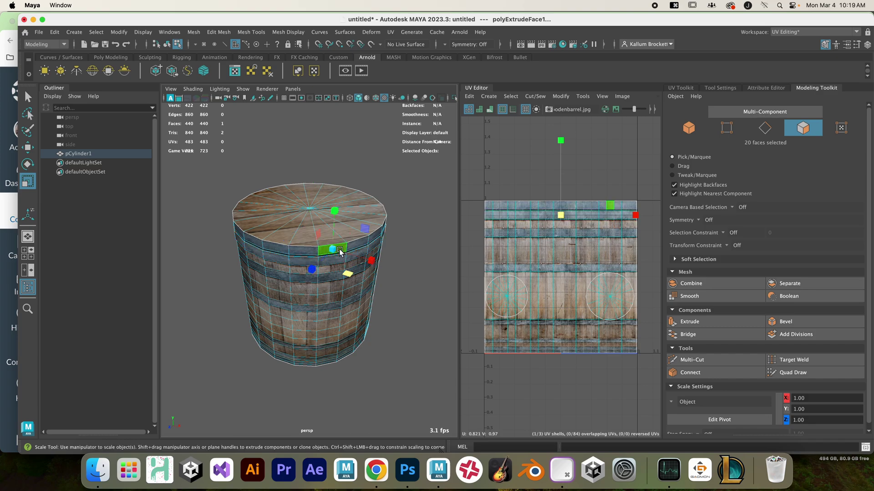
pyautogui.doubleClick(300, 254)
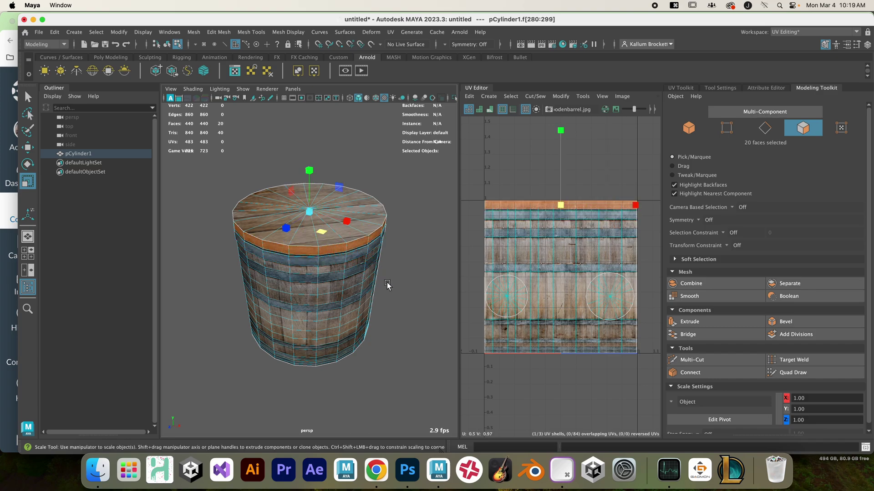
pyautogui.click(689, 321)
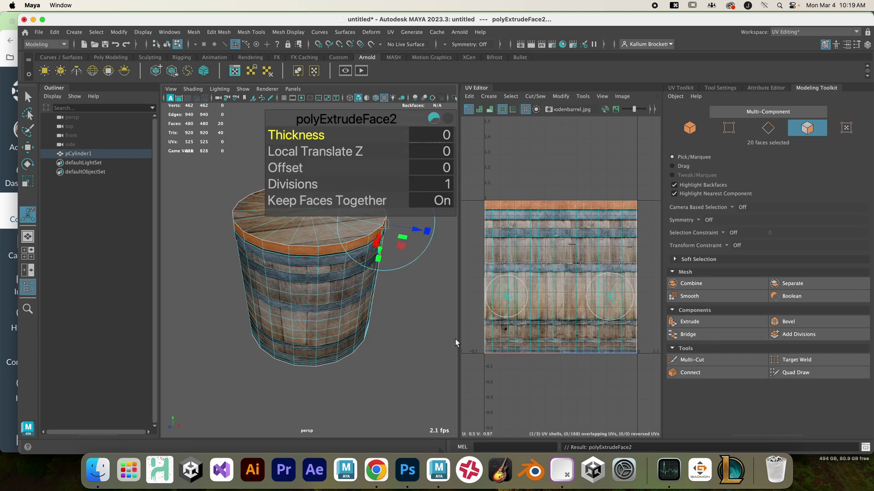
pyautogui.press('r')
pyautogui.moveTo(322, 232); pyautogui.dragTo(325, 228)
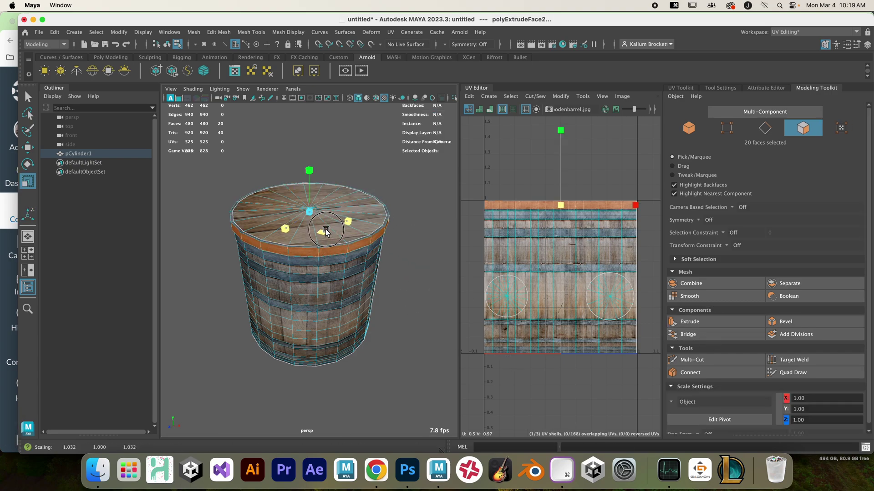
# Extrude the ring of faces on the third metal band from the top and scale it horizontally to about 1.02.
pyautogui.click(351, 270)
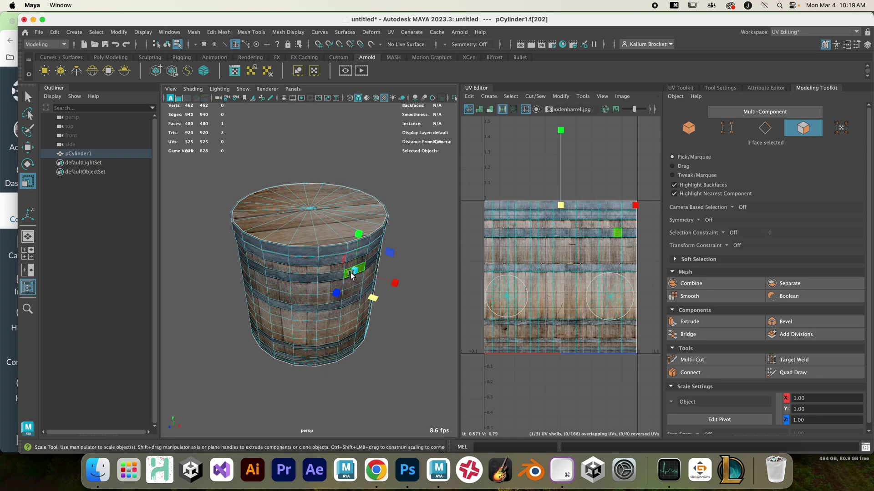
pyautogui.doubleClick(325, 277)
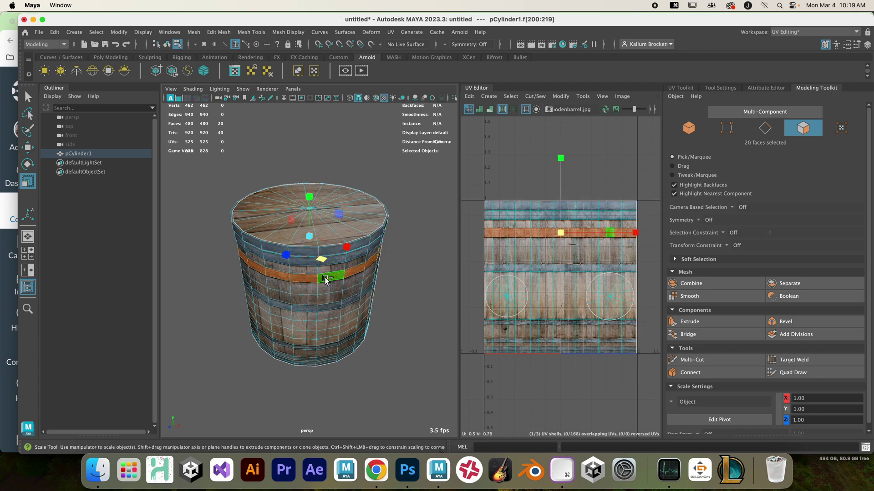
pyautogui.click(689, 322)
pyautogui.press('r')
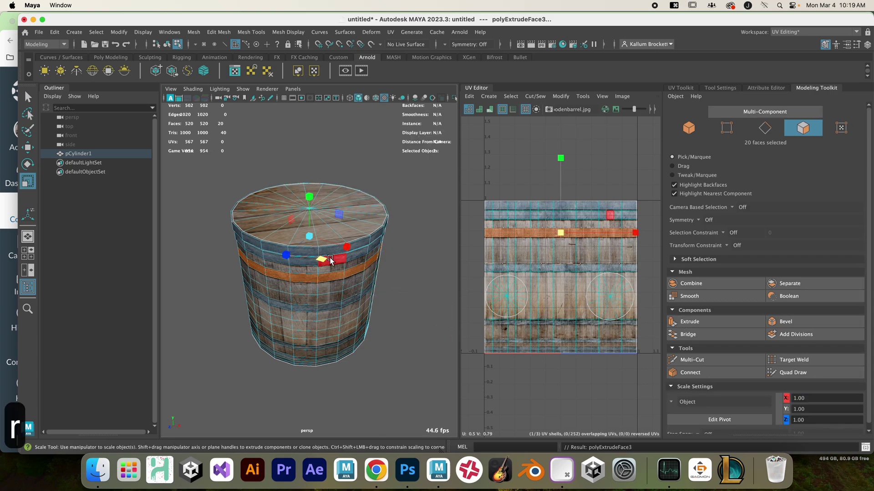
pyautogui.moveTo(322, 260); pyautogui.dragTo(325, 259)
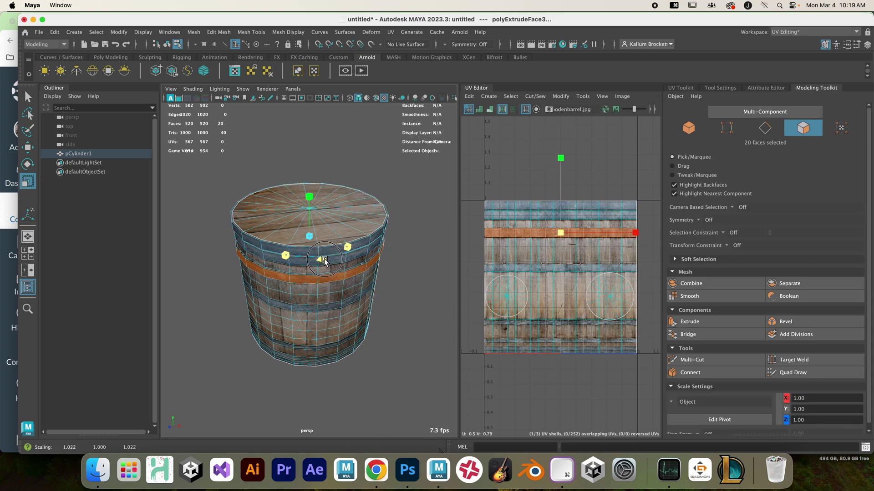
# Extrude the face ring of the barrel's middle metal band and scale it slightly outward horizontally.
pyautogui.doubleClick(350, 303)
pyautogui.hotkey('ctrl', 'e')
pyautogui.press('r')
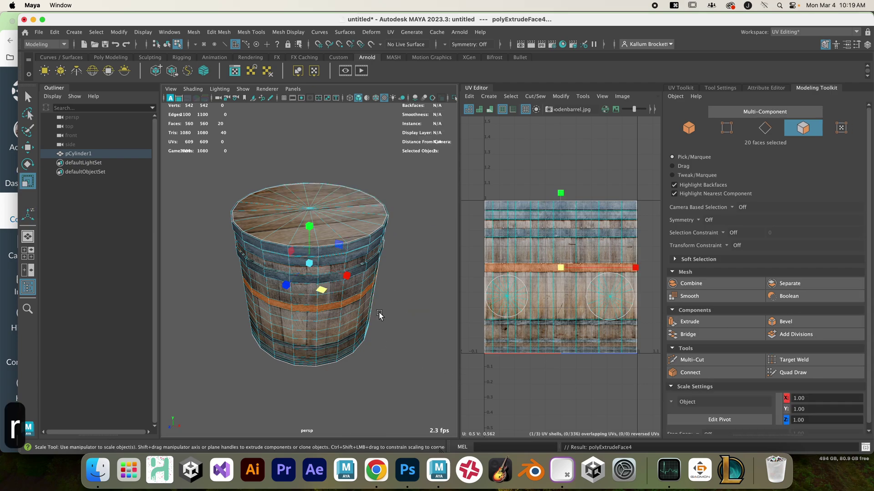
pyautogui.moveTo(322, 292); pyautogui.dragTo(323, 293)
# Extrude the face ring of the metal band below the large wood section and scale it horizontally to about 1.02.
pyautogui.doubleClick(329, 347)
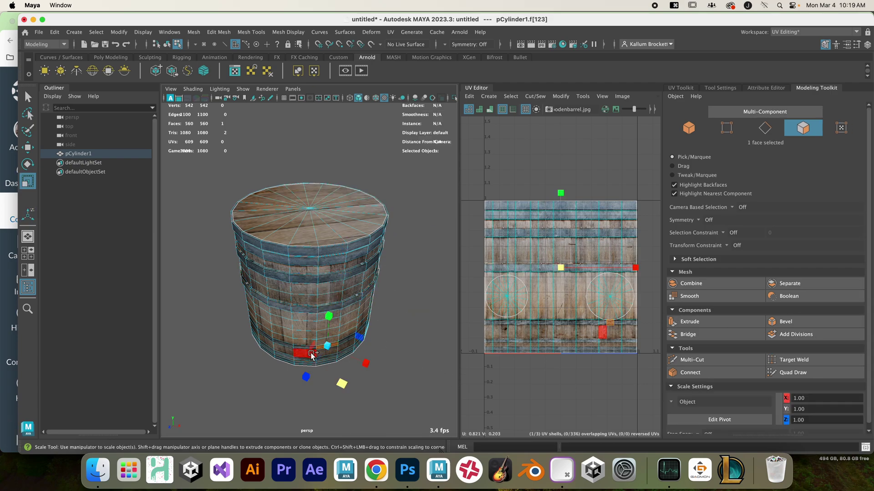
pyautogui.hotkey('ctrl', 'e')
pyautogui.press('r')
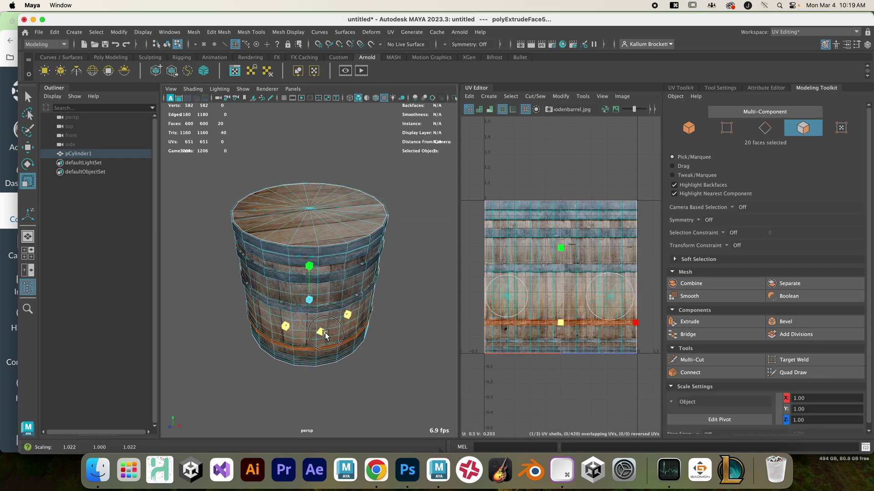
# Adjust the edge loops bordering the narrow metal band near the barrel's base vertically to match the texture.
pyautogui.keyDown('alt'); pyautogui.moveTo(390, 412); pyautogui.dragTo(373, 330); pyautogui.keyUp('alt')
pyautogui.scroll(3, 374, 329)
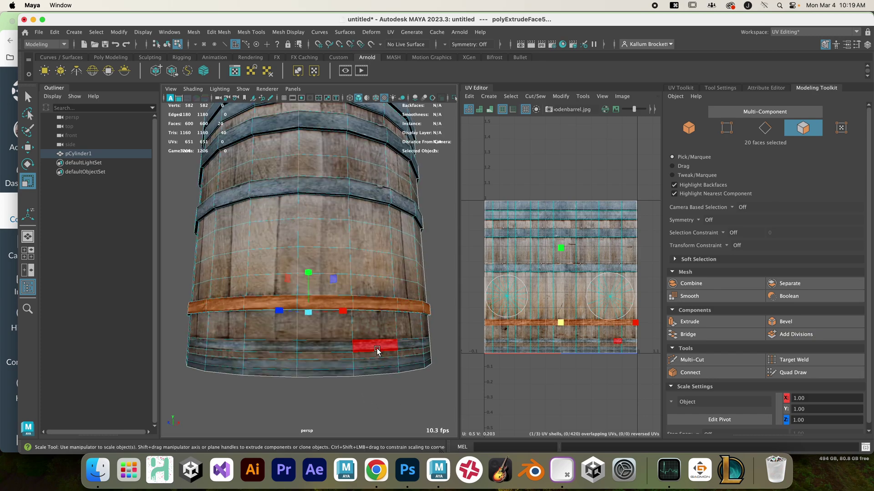
pyautogui.press('F10')
pyautogui.doubleClick(311, 339)
pyautogui.press('w')
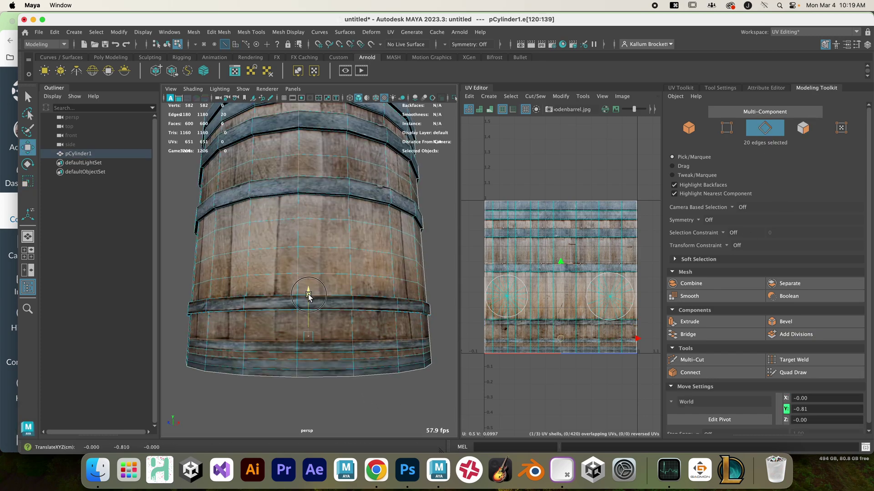
pyautogui.doubleClick(338, 353)
pyautogui.hotkey('ctrl', 'z')
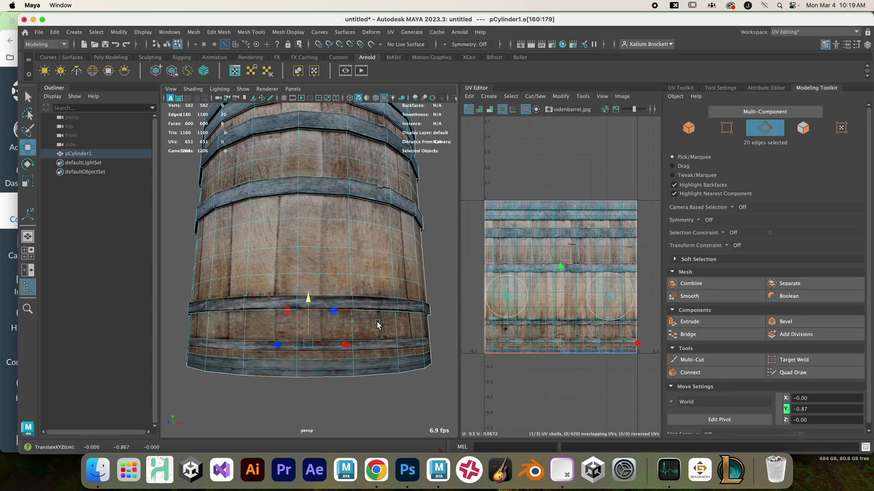
pyautogui.scroll(5, 531, 318)
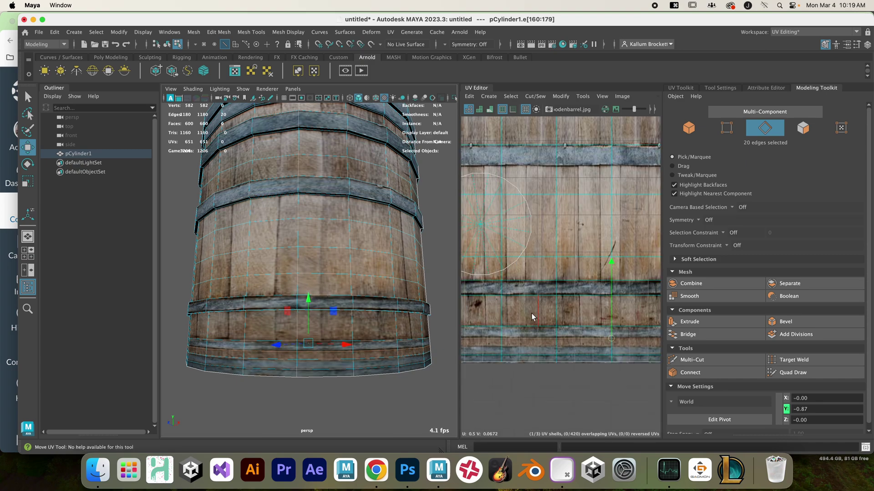
pyautogui.doubleClick(539, 348)
pyautogui.click(391, 391)
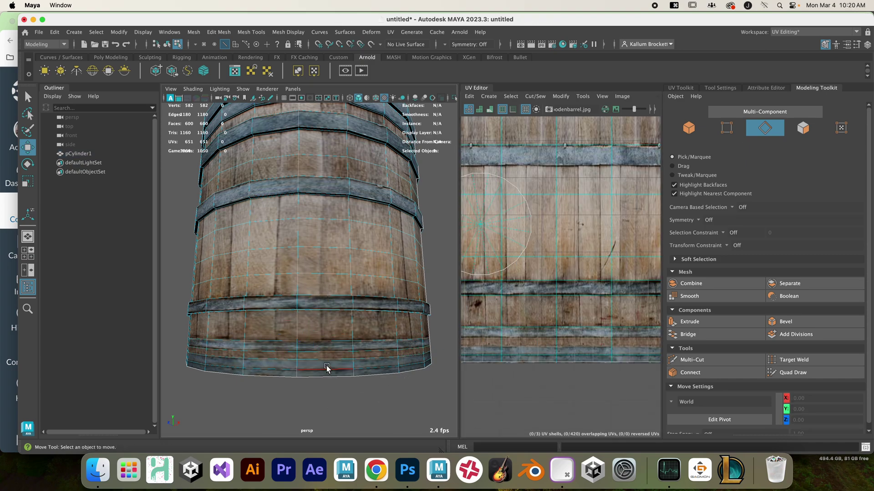
# Extrude the face ring of the upper of the two bands near the base and scale it horizontally to about 1.01.
pyautogui.click(324, 306)
pyautogui.moveTo(324, 306); pyautogui.dragTo(327, 350, button='right')
pyautogui.doubleClick(327, 350)
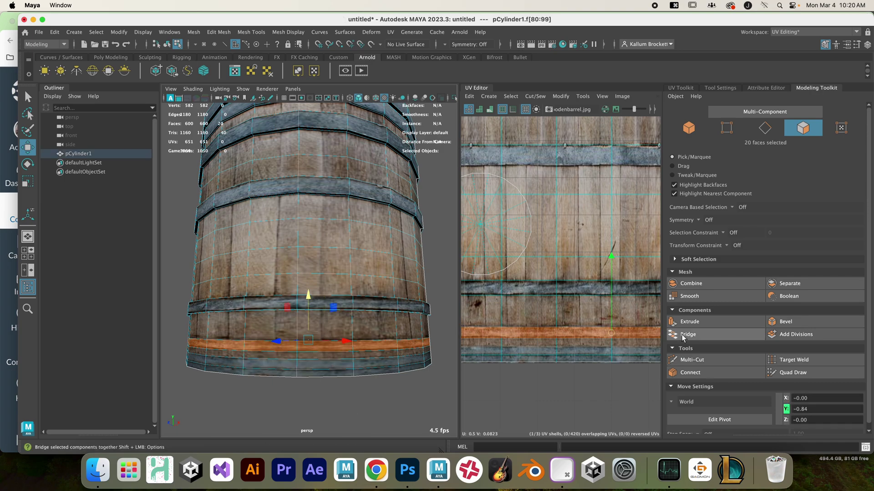
pyautogui.hotkey('ctrl', 'e')
pyautogui.moveTo(328, 350)
pyautogui.keyDown('alt'); pyautogui.mouseDown()
pyautogui.moveTo(348, 375)
pyautogui.moveTo(317, 348)
pyautogui.mouseUp(); pyautogui.keyUp('alt')
pyautogui.press('r')
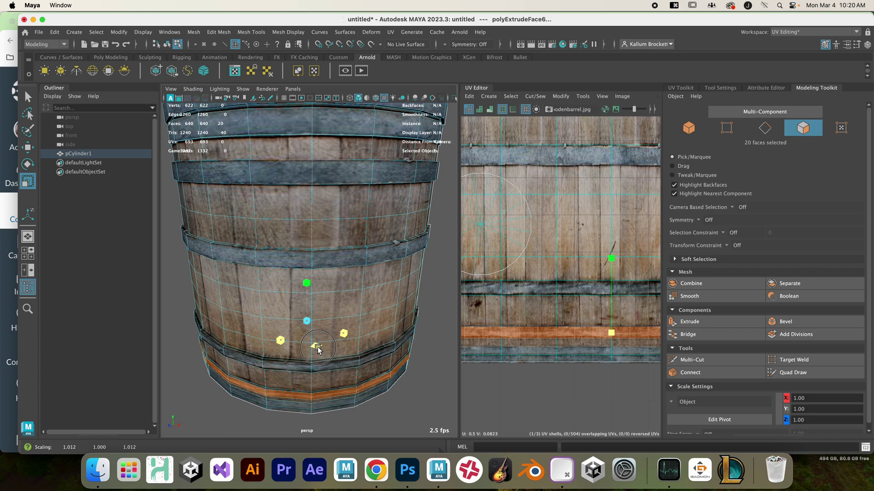
# Extrude the face ring of the lowest metal band just above the bottom rim and scale it slightly outward.
pyautogui.hotkey('ctrl', 'z')
pyautogui.hotkey('ctrl', 'e')
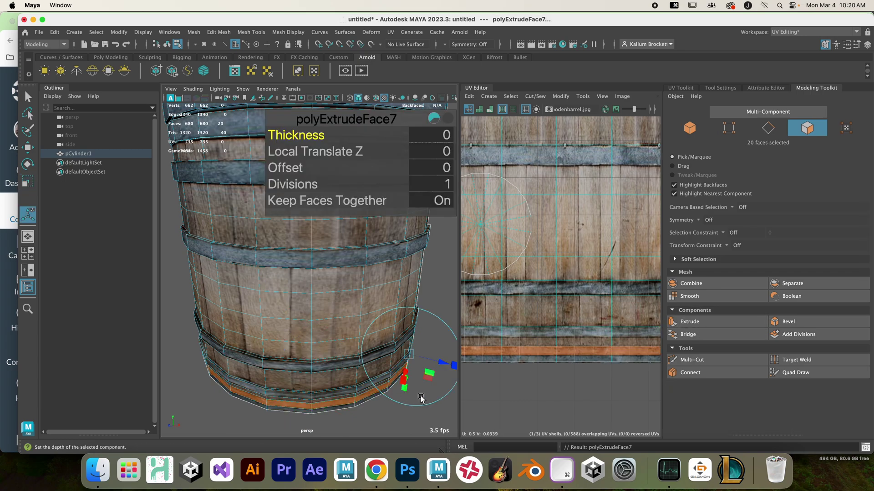
pyautogui.press('r')
pyautogui.moveTo(316, 356); pyautogui.dragTo(317, 358)
# Extrude the face ring along the barrel's bottom rim, scale it horizontally to about 1.03, and clear the selection.
pyautogui.click(333, 412)
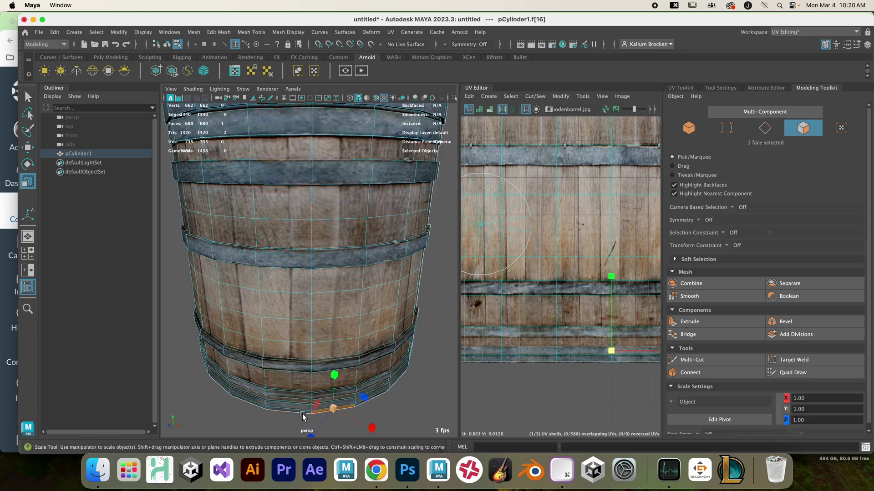
pyautogui.keyDown('alt'); pyautogui.moveTo(409, 425); pyautogui.dragTo(342, 342); pyautogui.keyUp('alt')
pyautogui.doubleClick(263, 340)
pyautogui.keyDown('alt'); pyautogui.moveTo(347, 396); pyautogui.dragTo(386, 394); pyautogui.keyUp('alt')
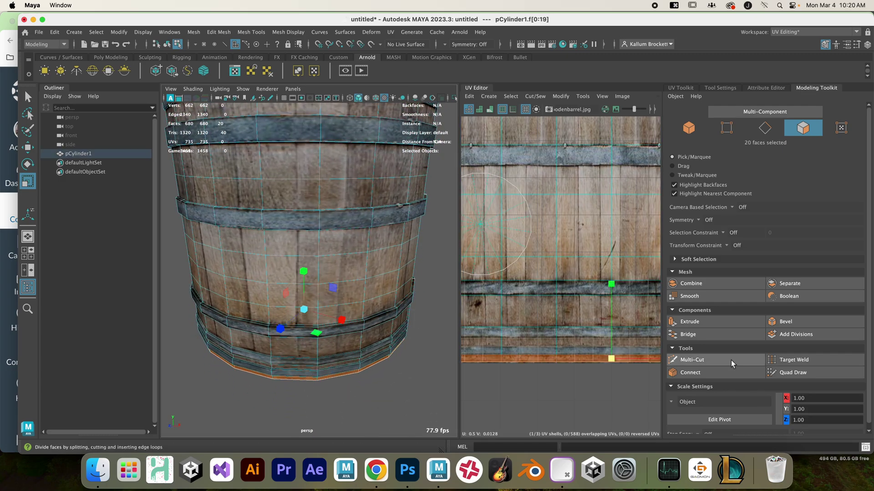
pyautogui.hotkey('ctrl', 'e')
pyautogui.press('r')
pyautogui.moveTo(317, 334); pyautogui.dragTo(315, 333)
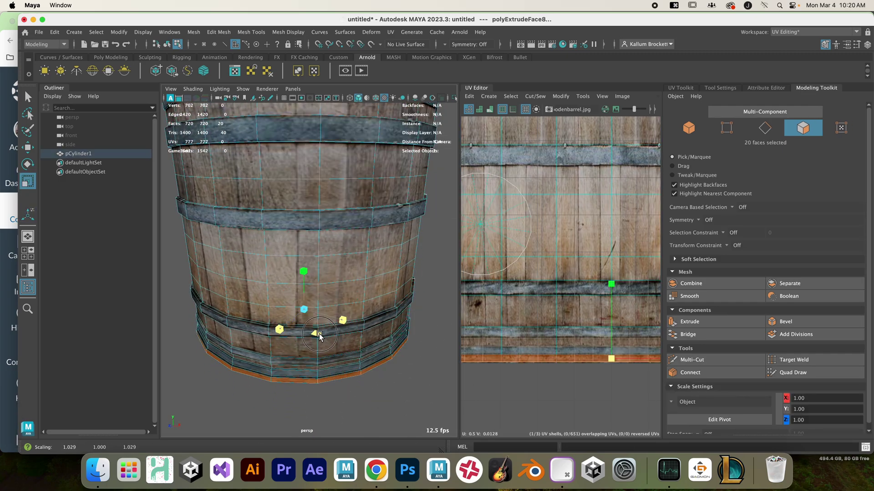
pyautogui.click(380, 410)
# Enable soft selection with a falloff of about 1.04 and scale the face ring below the middle metal band horizontally outward to bulge the barrel.
pyautogui.scroll(-5, 410, 402)
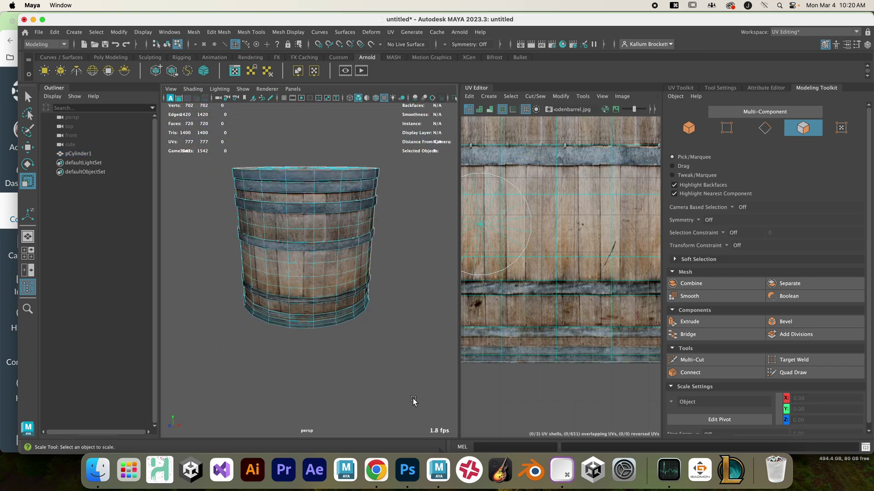
pyautogui.keyDown('alt'); pyautogui.moveTo(409, 401); pyautogui.dragTo(403, 309); pyautogui.keyUp('alt')
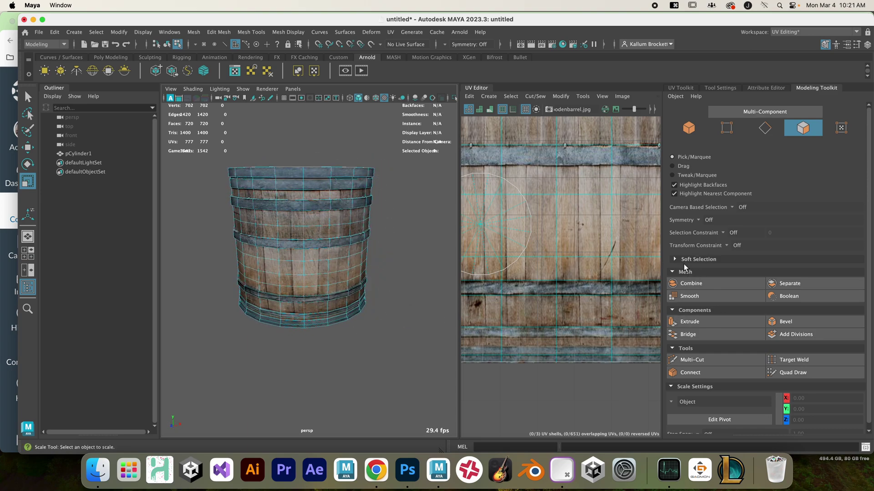
pyautogui.click(685, 258)
pyautogui.click(709, 271)
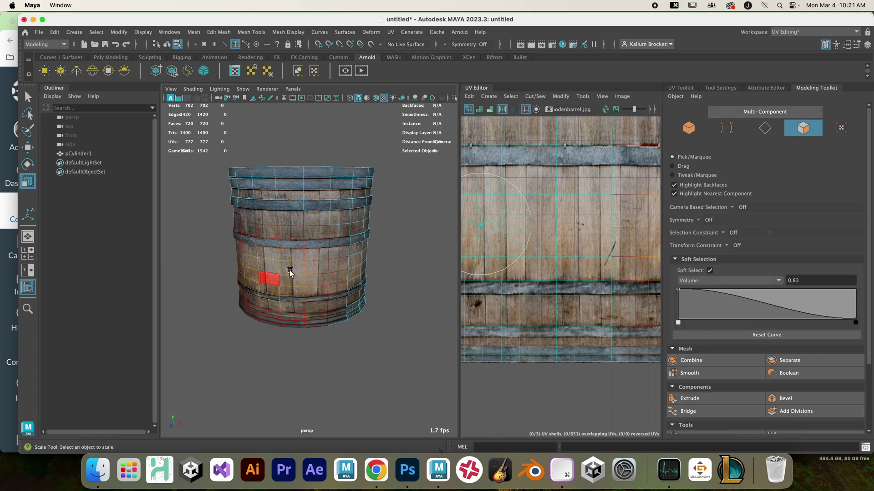
pyautogui.click(317, 256)
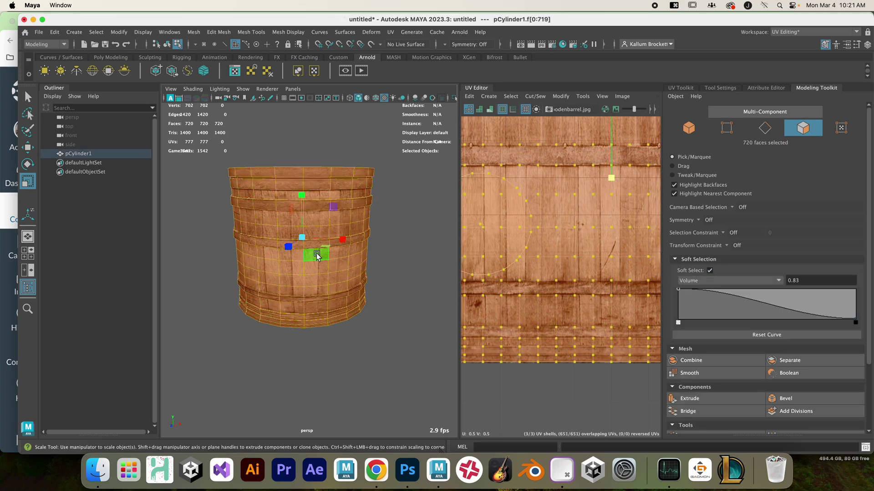
pyautogui.doubleClick(281, 259)
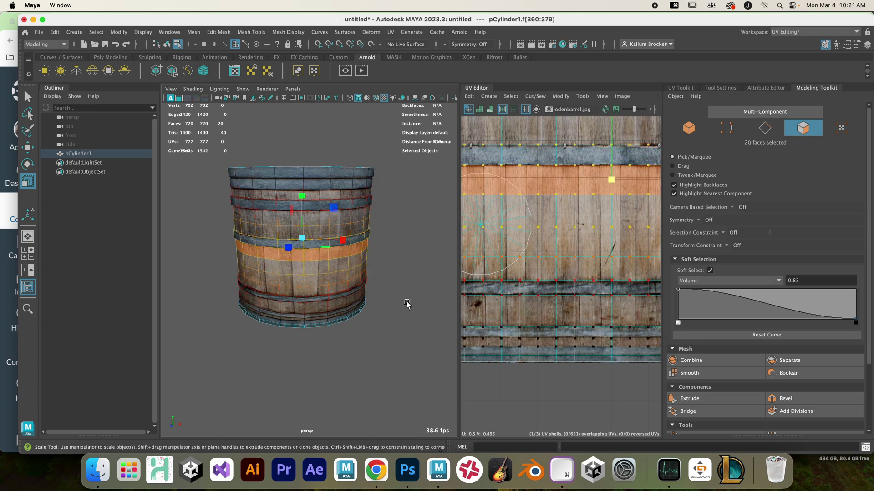
pyautogui.keyDown('alt'); pyautogui.moveTo(363, 347); pyautogui.dragTo(365, 346); pyautogui.keyUp('alt')
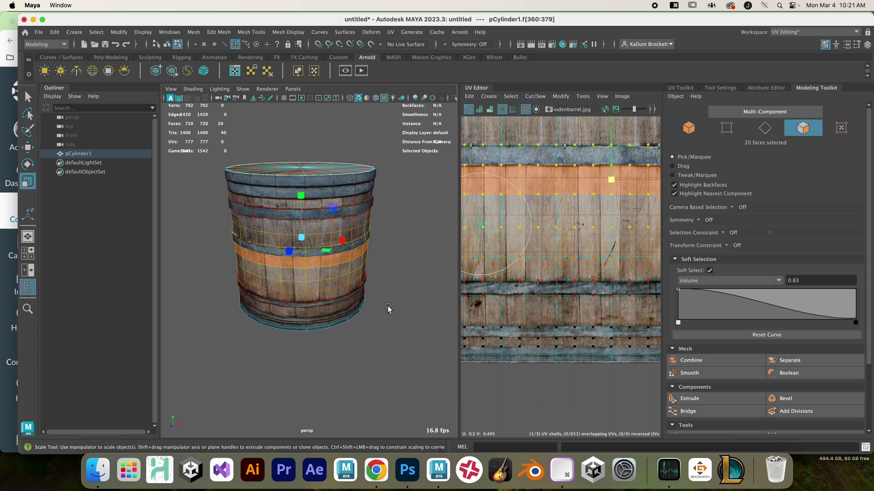
pyautogui.press('b')
pyautogui.moveTo(385, 312); pyautogui.dragTo(412, 312)
pyautogui.moveTo(325, 250); pyautogui.dragTo(329, 250)
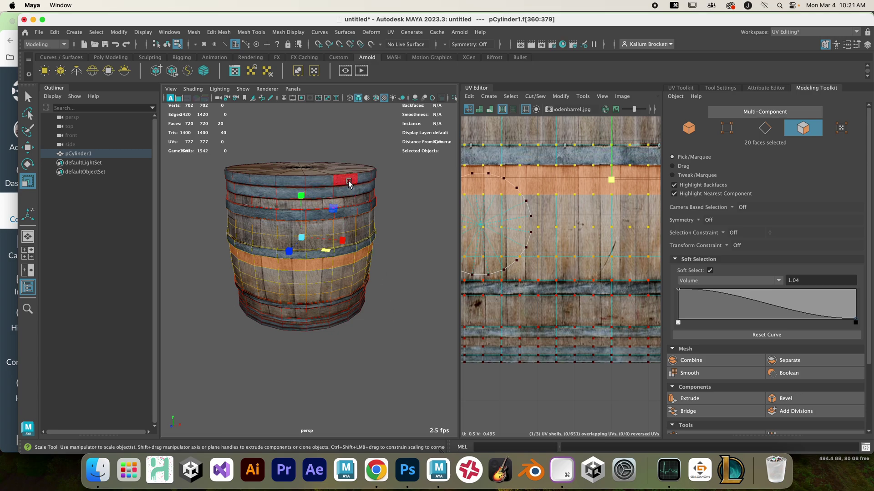
pyautogui.hotkey('ctrl', 'shift', 'a')
pyautogui.click(410, 220)
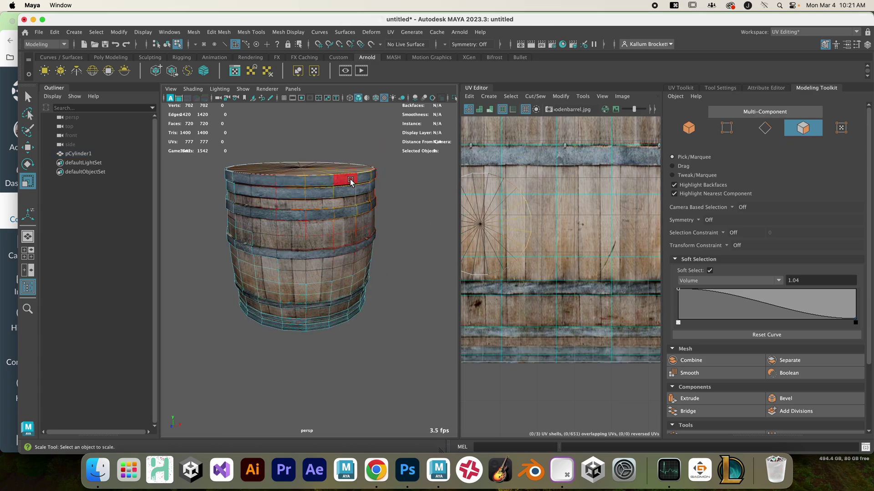
# Scale the face ring of the barrel's top rim horizontally inward to about 0.98 with soft selection, and clear the selection.
pyautogui.click(349, 180)
pyautogui.keyDown('shift'); pyautogui.doubleClick(326, 181); pyautogui.keyUp('shift')
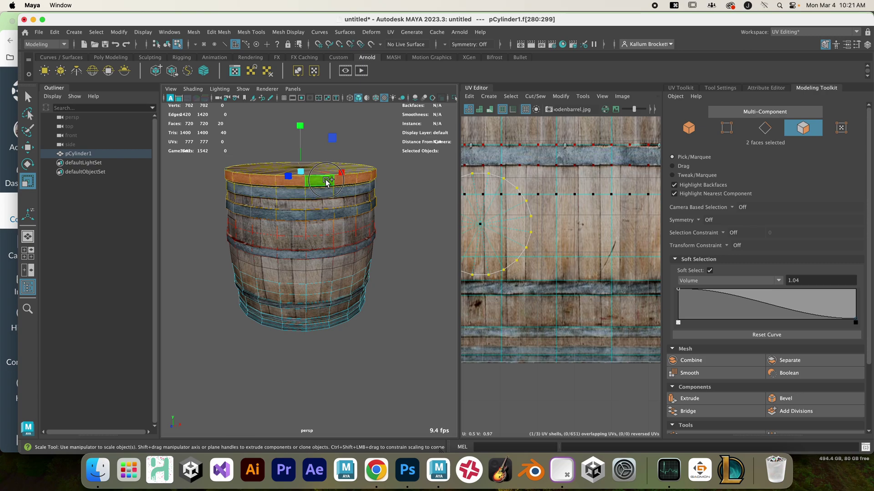
pyautogui.keyDown('alt'); pyautogui.moveTo(393, 248); pyautogui.dragTo(400, 272); pyautogui.keyUp('alt')
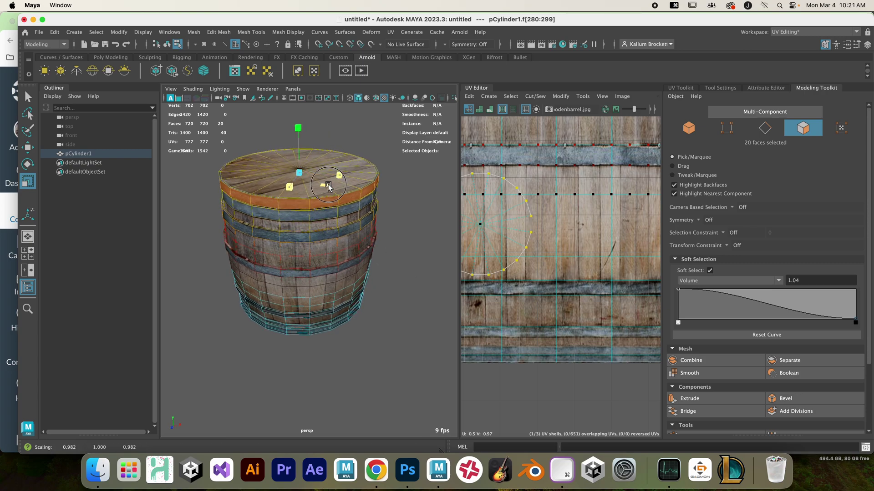
pyautogui.moveTo(391, 331)
pyautogui.keyDown('alt'); pyautogui.mouseDown()
pyautogui.moveTo(388, 319)
pyautogui.moveTo(402, 321)
pyautogui.moveTo(383, 320)
pyautogui.moveTo(390, 328)
pyautogui.mouseUp(); pyautogui.keyUp('alt')
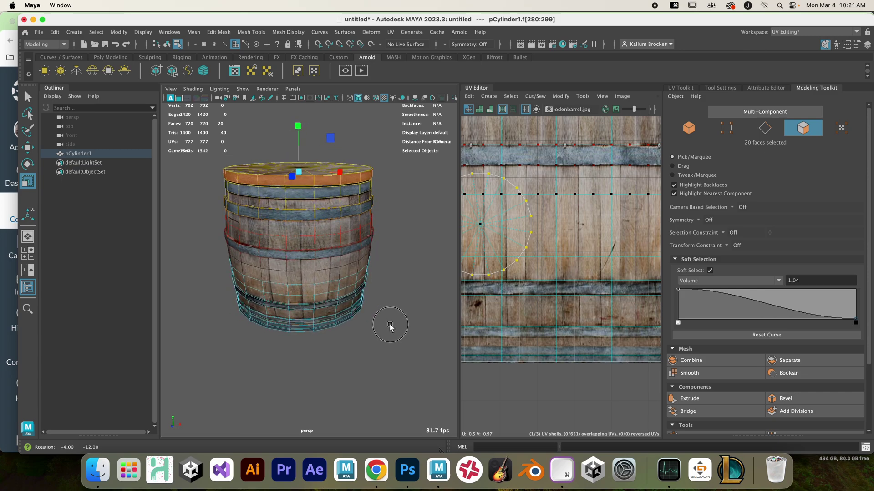
pyautogui.click(387, 326)
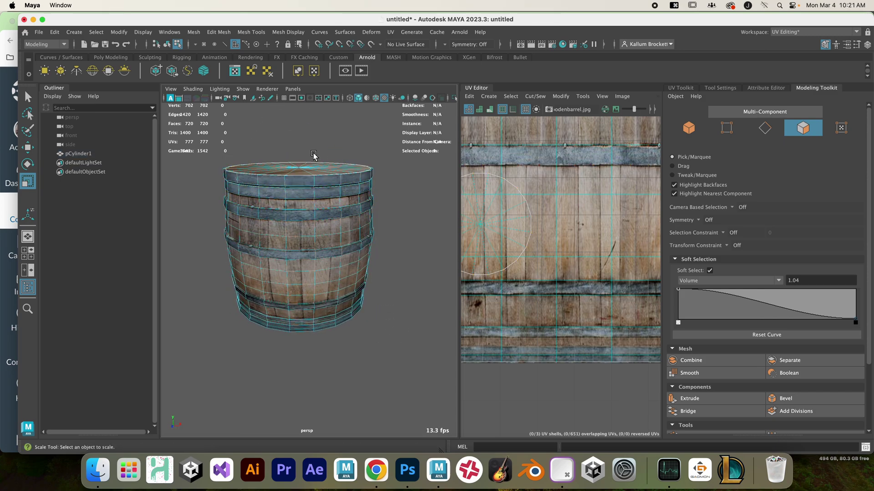
# Turn off soft selection and bevel the edge loop around the barrel's top rim with a fraction of 0.5.
pyautogui.keyDown('alt'); pyautogui.moveTo(406, 248); pyautogui.dragTo(433, 277); pyautogui.keyUp('alt')
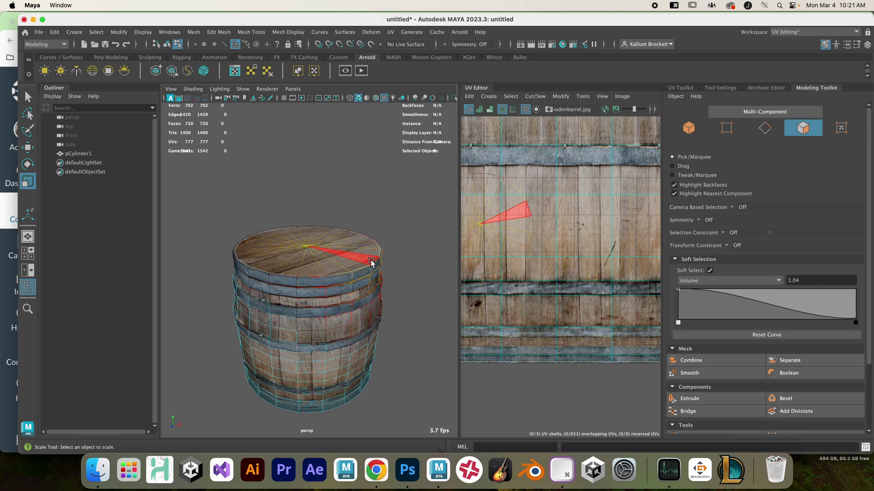
pyautogui.press('F10')
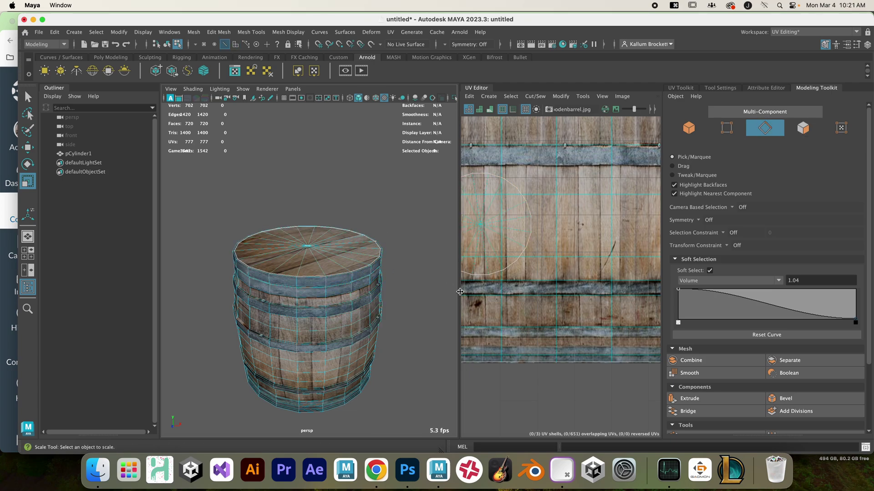
pyautogui.press('b')
pyautogui.doubleClick(373, 262)
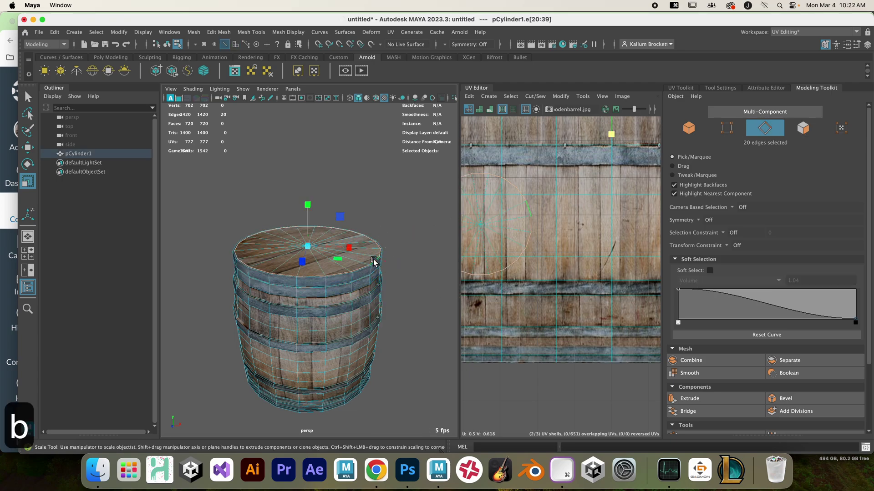
pyautogui.click(790, 398)
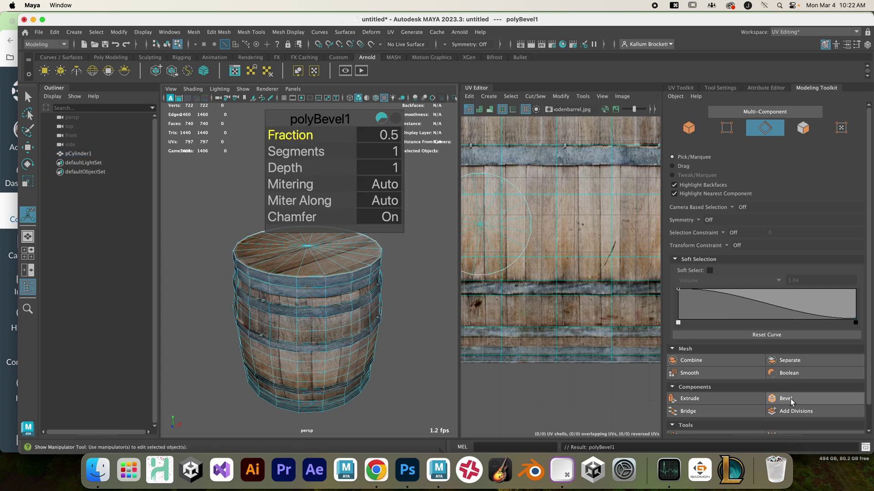
pyautogui.scroll(3, 411, 296)
pyautogui.scroll(2, 412, 296)
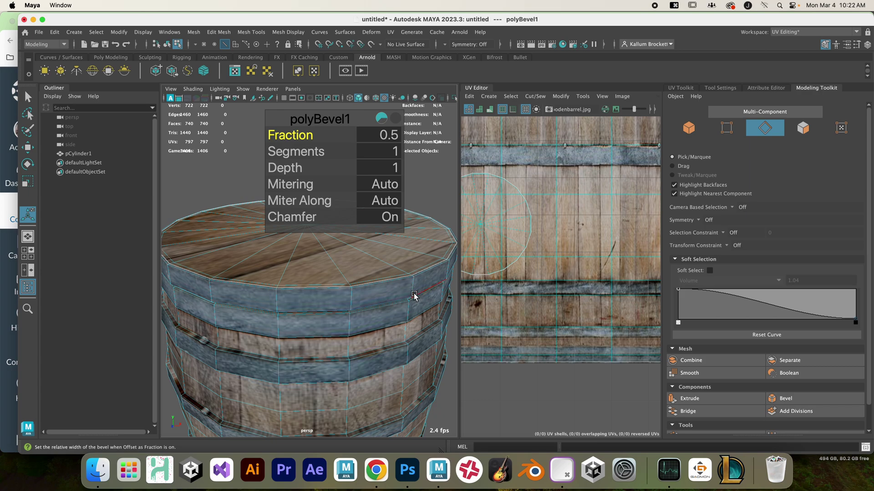
# Adjust the horizontal scale of the inner beveled edge loop on the barrel's top.
pyautogui.doubleClick(417, 269)
pyautogui.press('r')
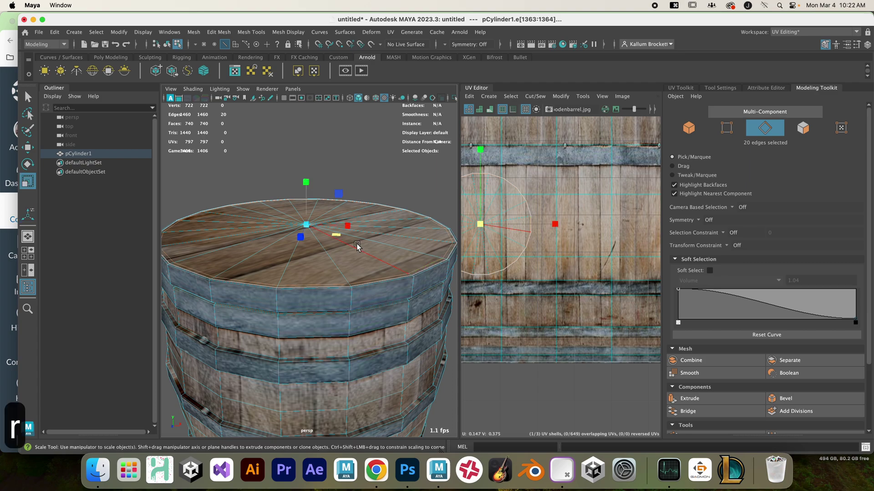
pyautogui.moveTo(344, 242)
pyautogui.mouseDown()
pyautogui.moveTo(329, 231)
pyautogui.moveTo(335, 237)
pyautogui.mouseUp()
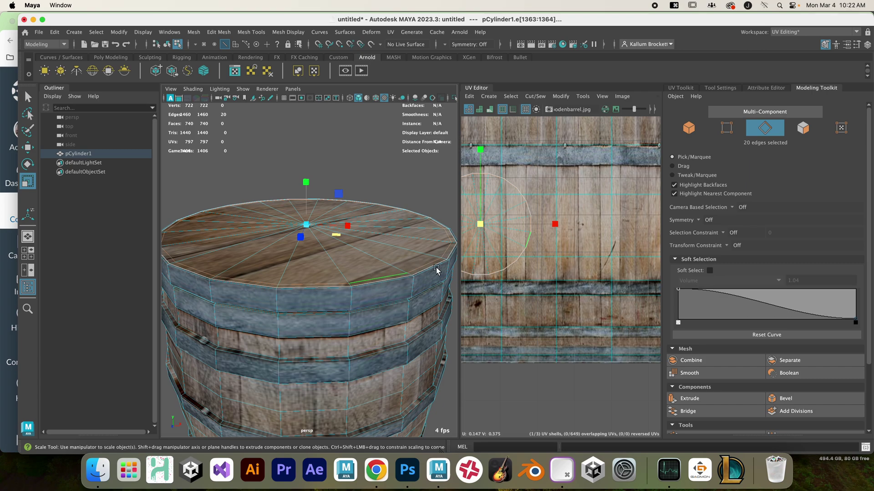
# Extrude the 20 cap faces inside the top rim inward with a Local Translate Z of about -0.0194, and clear the selection.
pyautogui.press('F11')
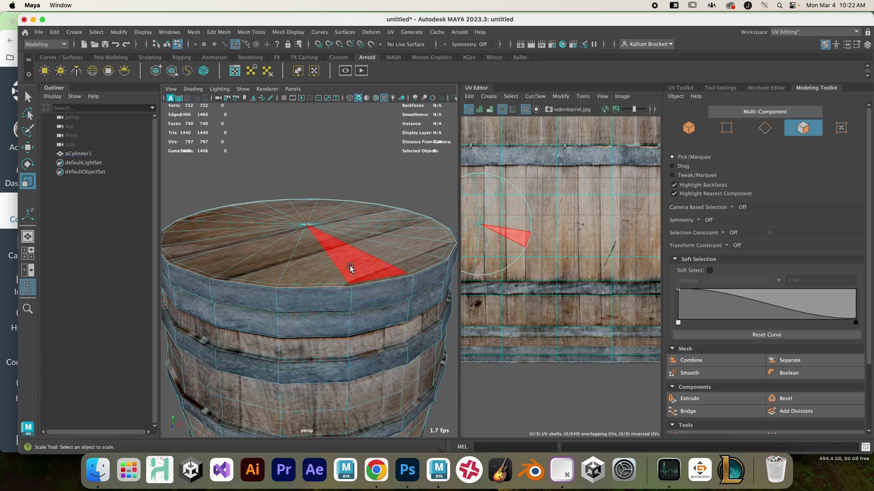
pyautogui.press('Tab')
pyautogui.moveTo(351, 269)
pyautogui.mouseDown()
pyautogui.moveTo(341, 234)
pyautogui.moveTo(283, 244)
pyautogui.moveTo(357, 263)
pyautogui.mouseUp()
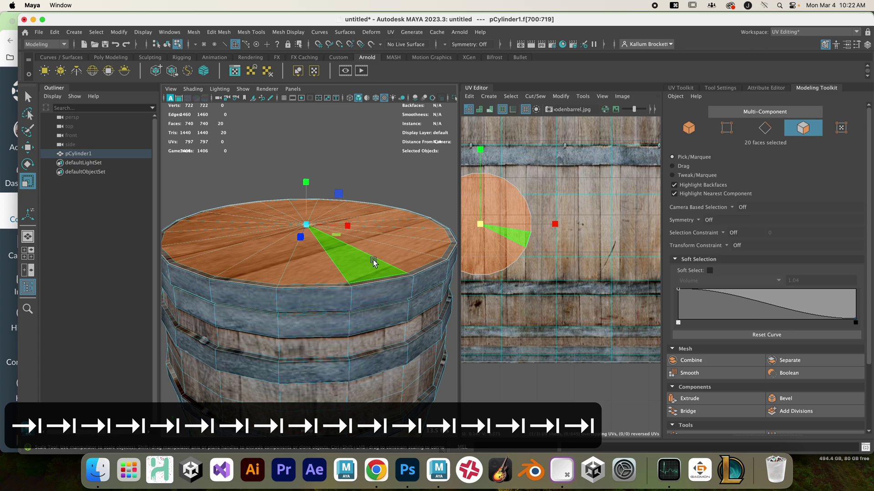
pyautogui.click(690, 398)
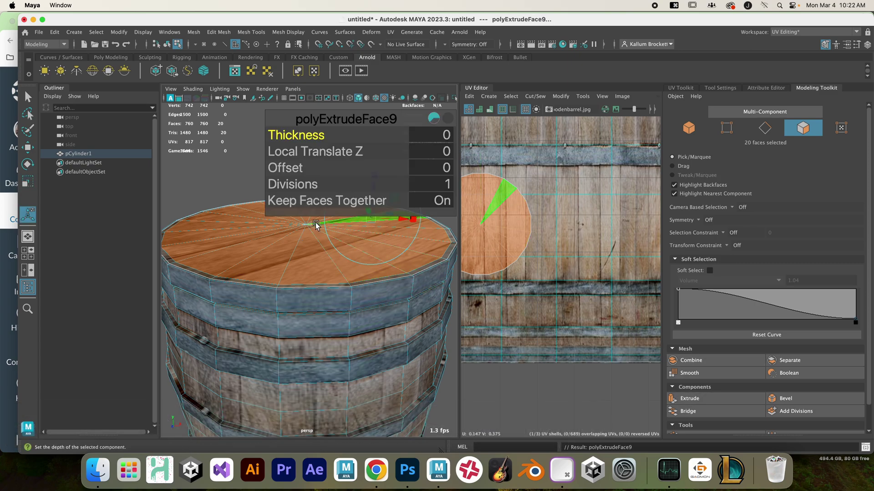
pyautogui.scroll(-3, 316, 225)
pyautogui.scroll(-3, 355, 226)
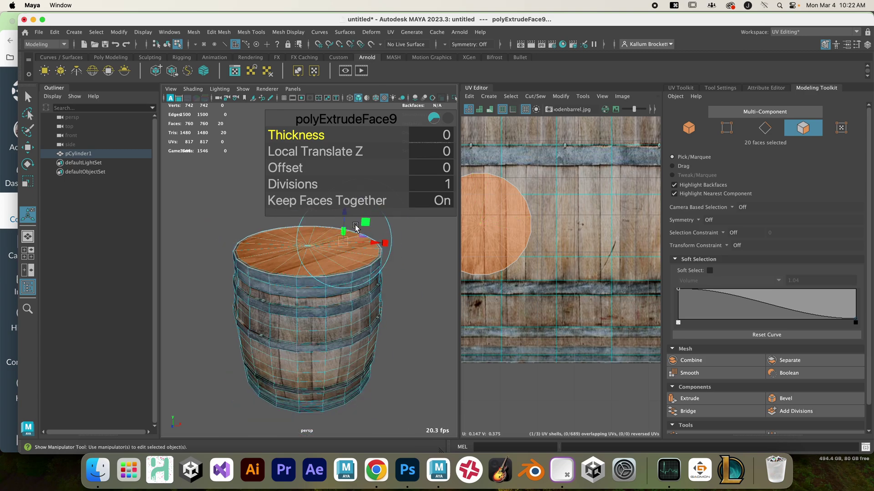
pyautogui.moveTo(355, 226); pyautogui.dragTo(344, 221)
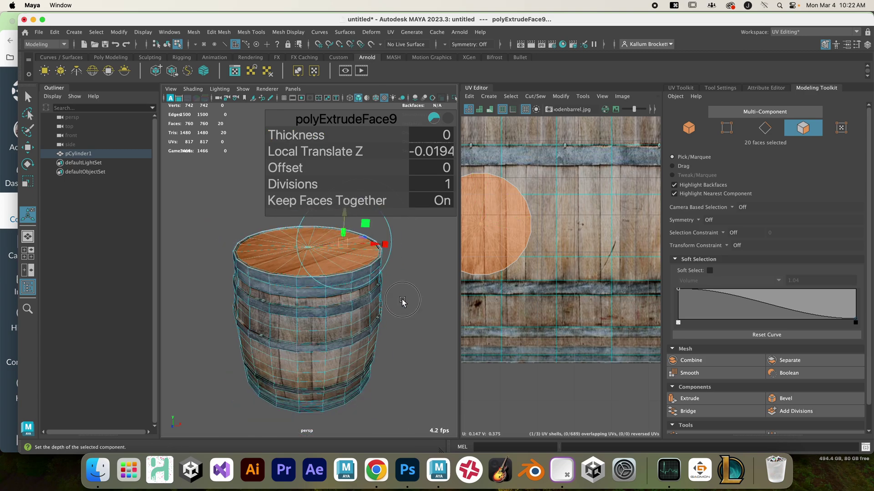
pyautogui.click(402, 301)
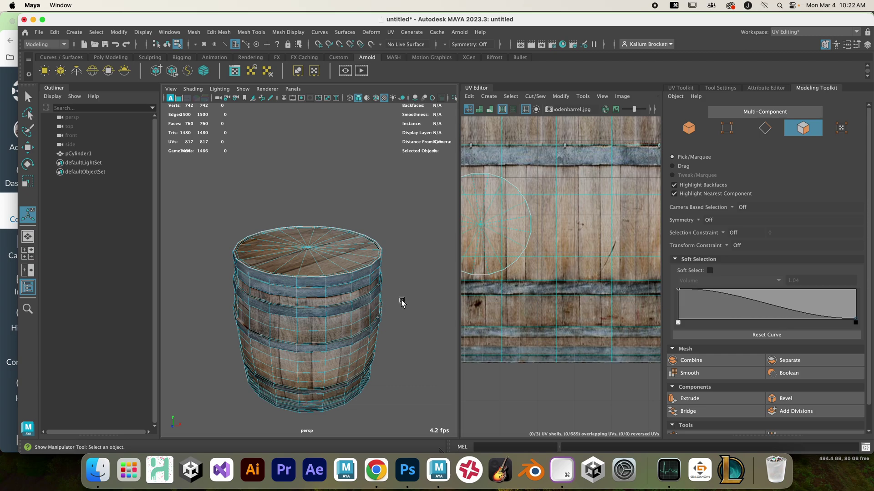
# Bevel the edge loop around the barrel's bottom rim with a fraction of 0.5.
pyautogui.keyDown('alt'); pyautogui.moveTo(397, 364); pyautogui.dragTo(406, 322); pyautogui.keyUp('alt')
pyautogui.press('F10')
pyautogui.press('q')
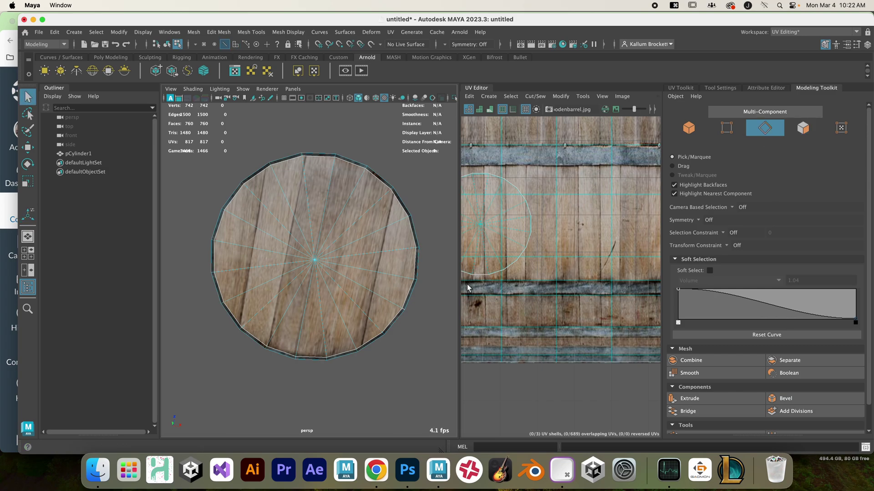
pyautogui.click(406, 298)
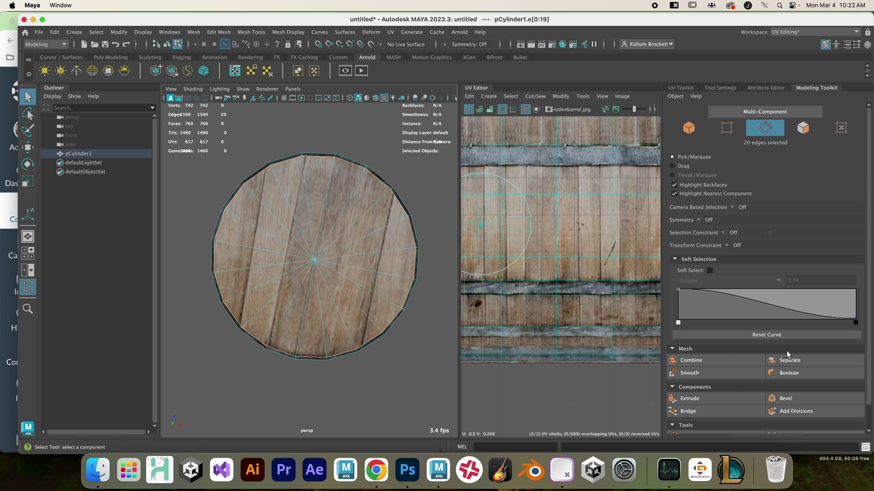
pyautogui.click(793, 396)
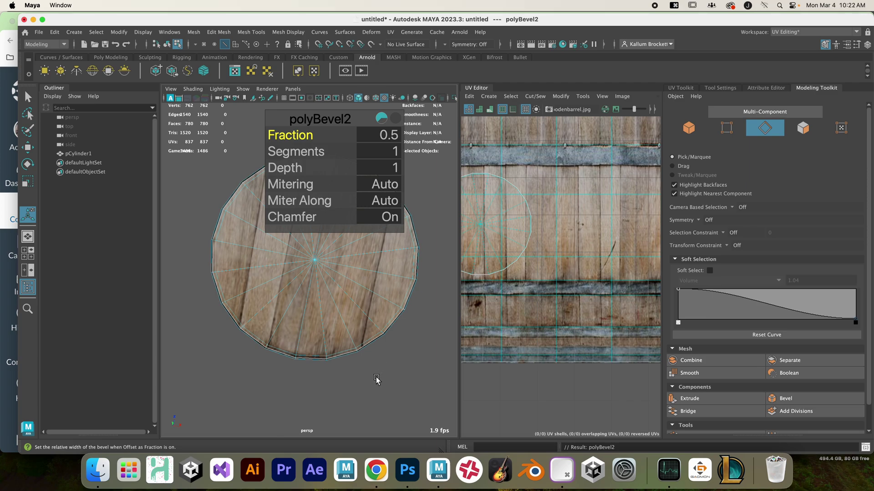
pyautogui.keyDown('alt'); pyautogui.moveTo(376, 381); pyautogui.dragTo(364, 318); pyautogui.keyUp('alt')
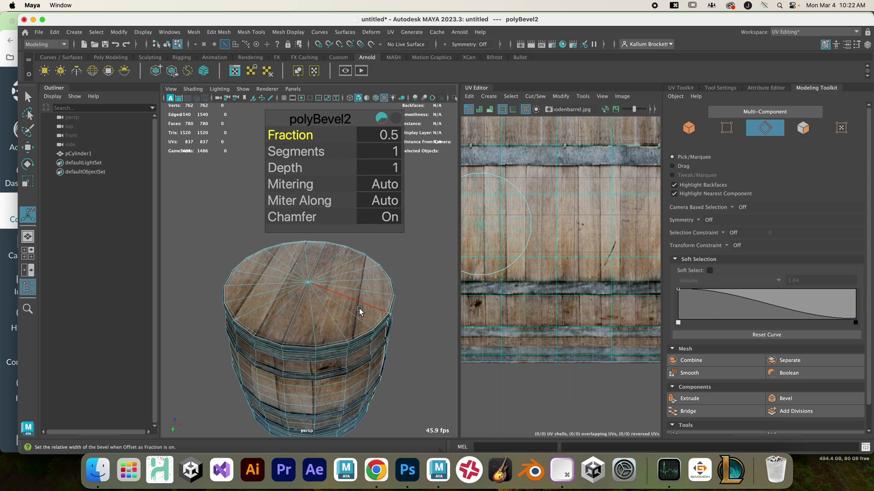
# Try to scale the inner beveled edge loop on the barrel's underside horizontally.
pyautogui.doubleClick(379, 317)
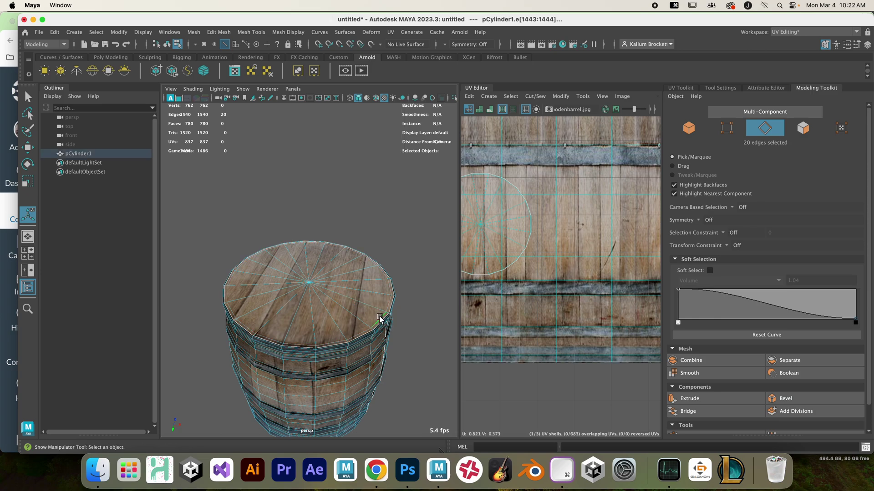
pyautogui.press('r')
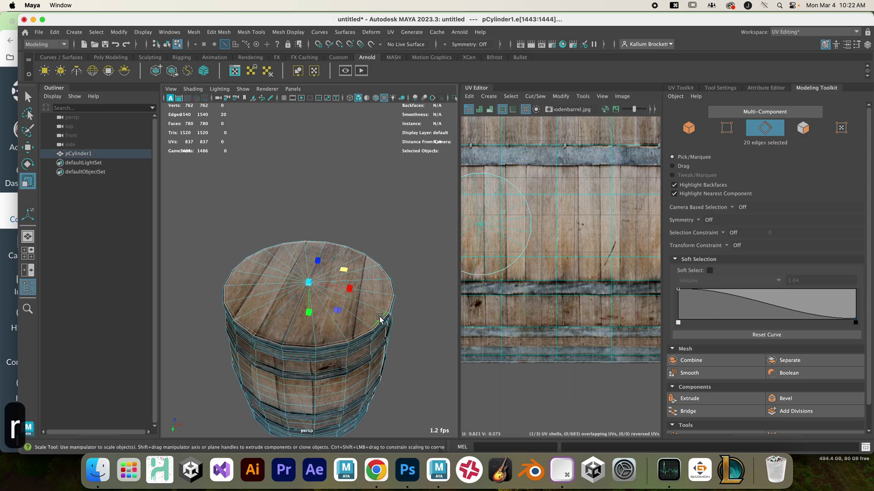
pyautogui.click(400, 366)
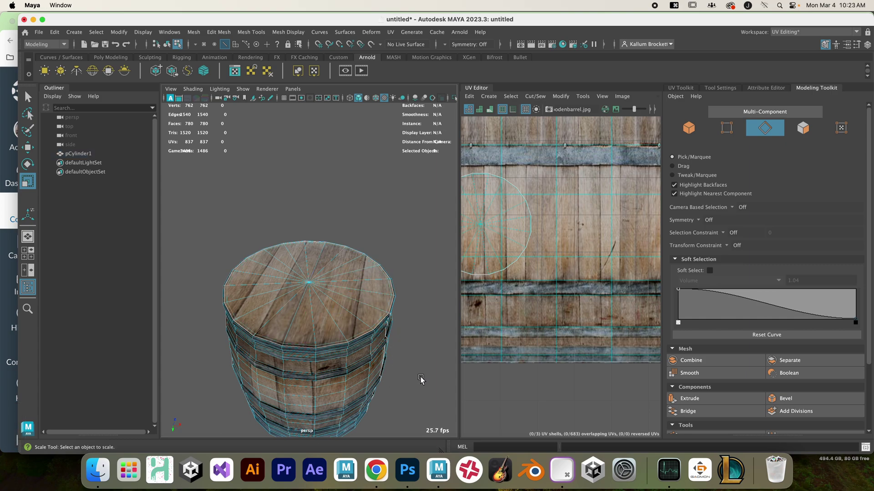
pyautogui.keyDown('alt'); pyautogui.moveTo(421, 380); pyautogui.dragTo(356, 333); pyautogui.keyUp('alt')
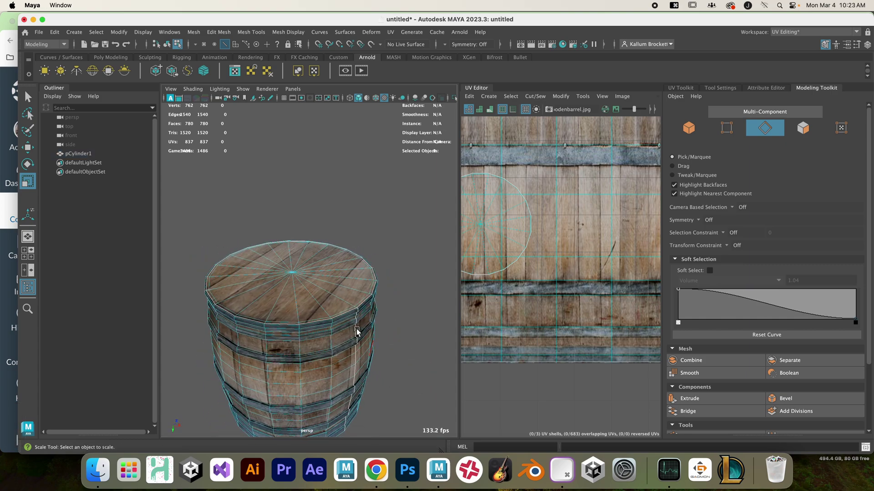
pyautogui.doubleClick(347, 312)
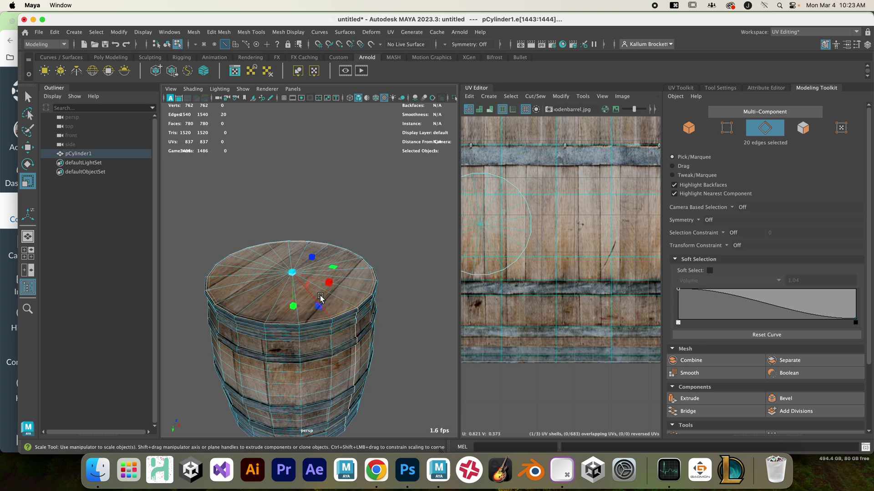
pyautogui.moveTo(332, 267); pyautogui.dragTo(335, 269)
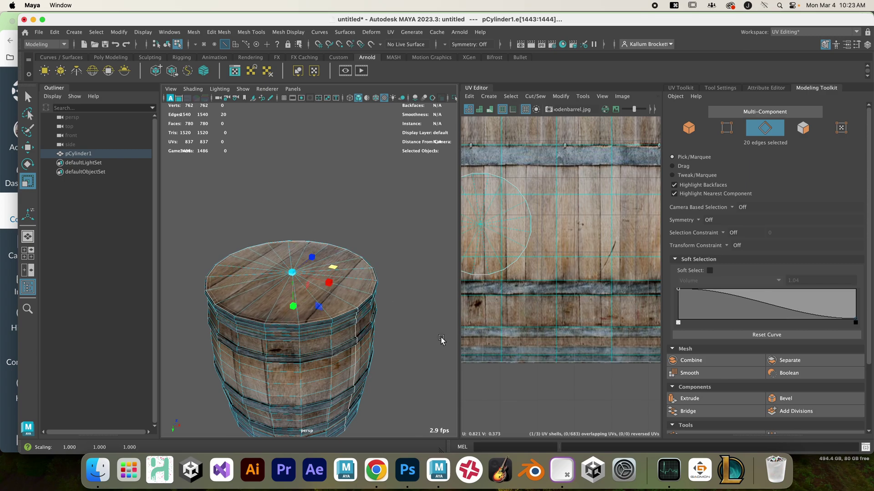
# Extrude the 20 cap faces inside the bottom rim inward with a Local Translate Z of about -0.0267, and clear the selection.
pyautogui.click(803, 129)
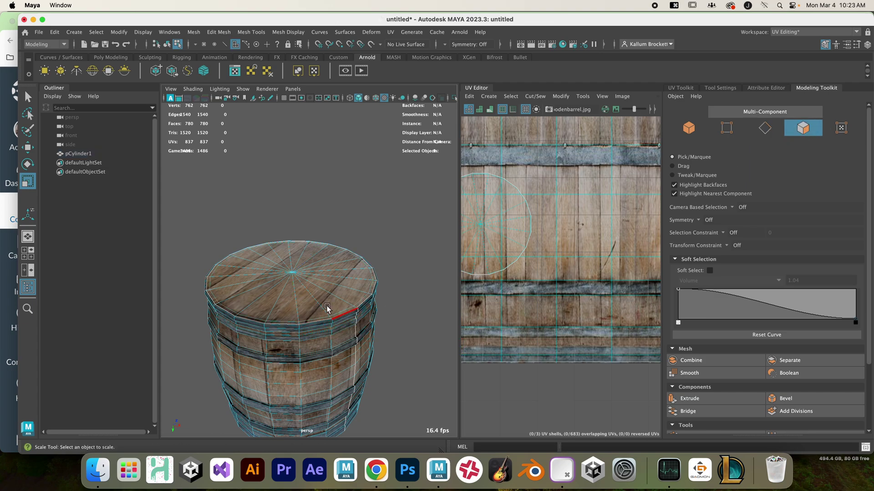
pyautogui.press('Tab')
pyautogui.moveTo(322, 297)
pyautogui.mouseDown()
pyautogui.moveTo(322, 273)
pyautogui.moveTo(306, 302)
pyautogui.moveTo(289, 264)
pyautogui.moveTo(332, 293)
pyautogui.mouseUp()
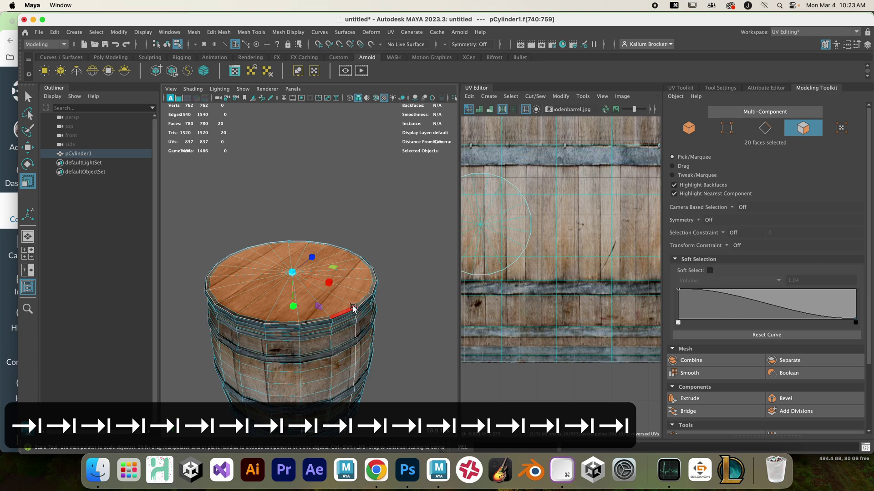
pyautogui.click(700, 398)
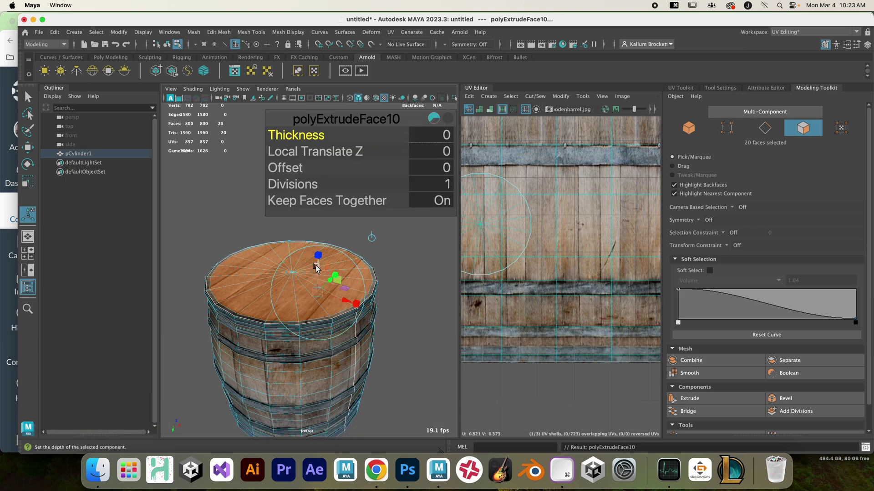
pyautogui.click(316, 267)
pyautogui.moveTo(317, 269); pyautogui.dragTo(319, 273)
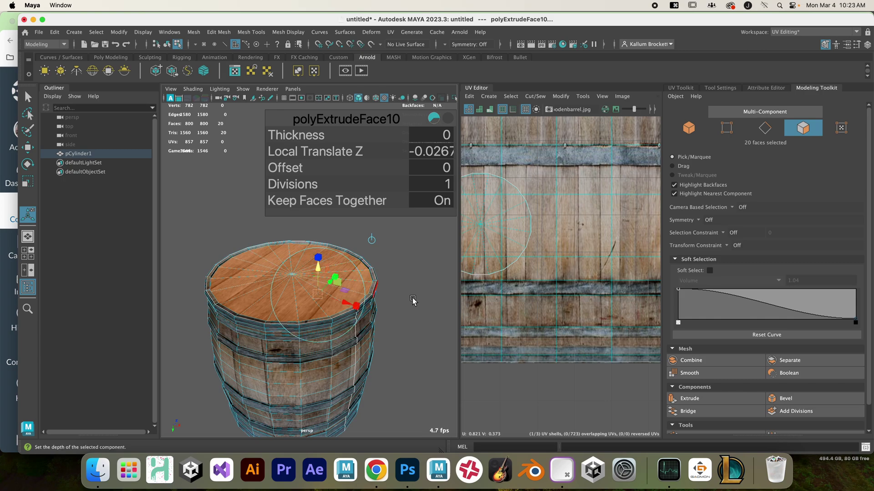
pyautogui.click(424, 309)
pyautogui.keyDown('alt'); pyautogui.moveTo(409, 256); pyautogui.dragTo(398, 343); pyautogui.keyUp('alt')
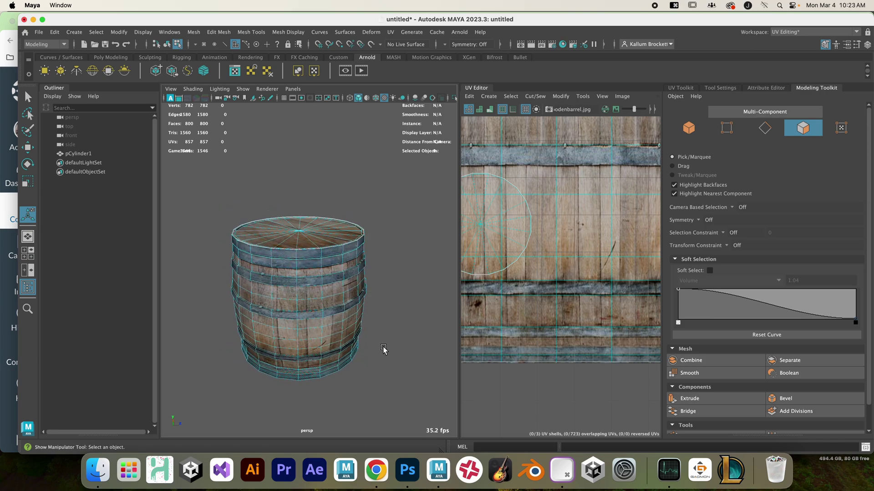